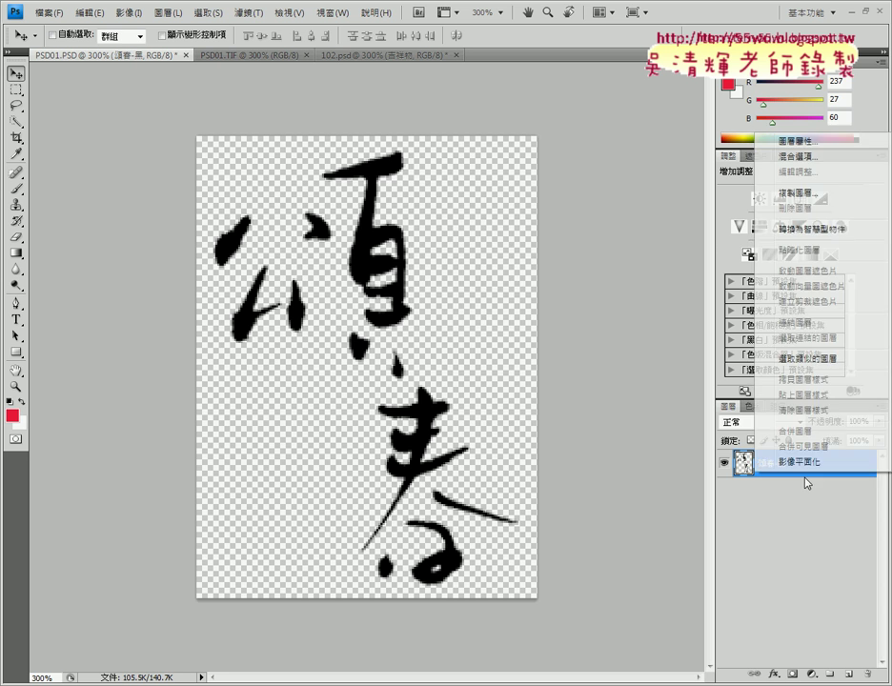
# Duplicate the 頌春-黑 layer as a new layer named 頌春-白, fixing the name's typos
pyautogui.click(766, 193)
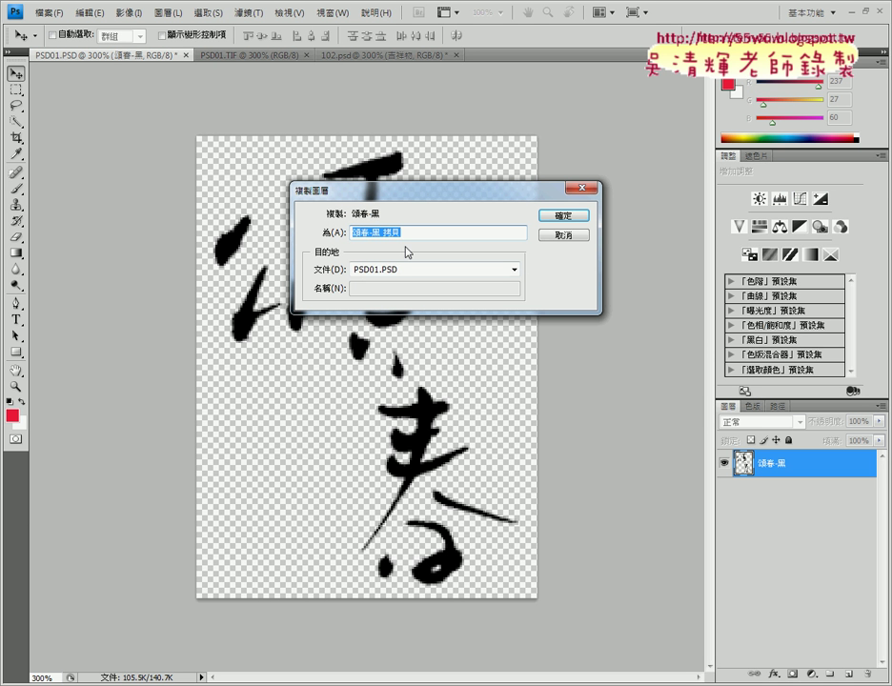
pyautogui.moveTo(372, 232); pyautogui.dragTo(474, 233)
pyautogui.write('b')
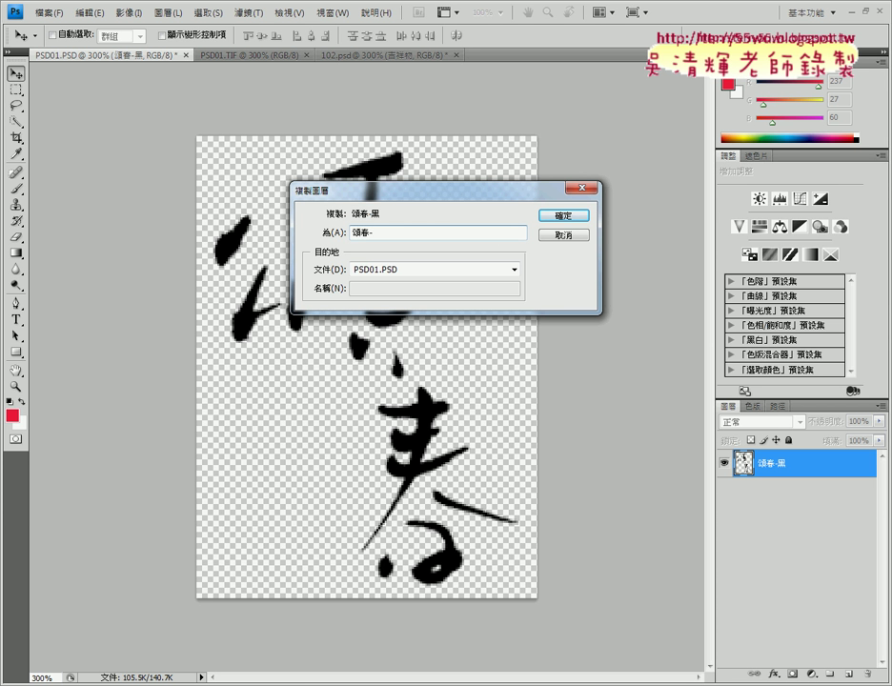
pyautogui.hotkey('ctrl', 'a')
pyautogui.write('白')
pyautogui.hotkey('ctrl', 'z')
pyautogui.press('End')
pyautogui.write('白')
pyautogui.press('Return')
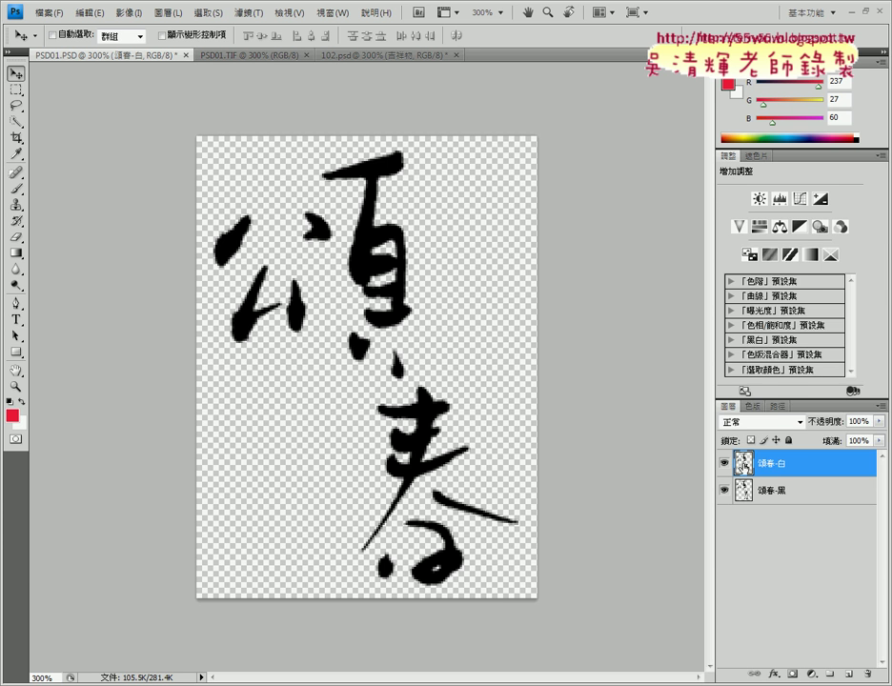
# Select the 頌春-白 stroke pixels and fill them with white
pyautogui.rightClick(748, 468)
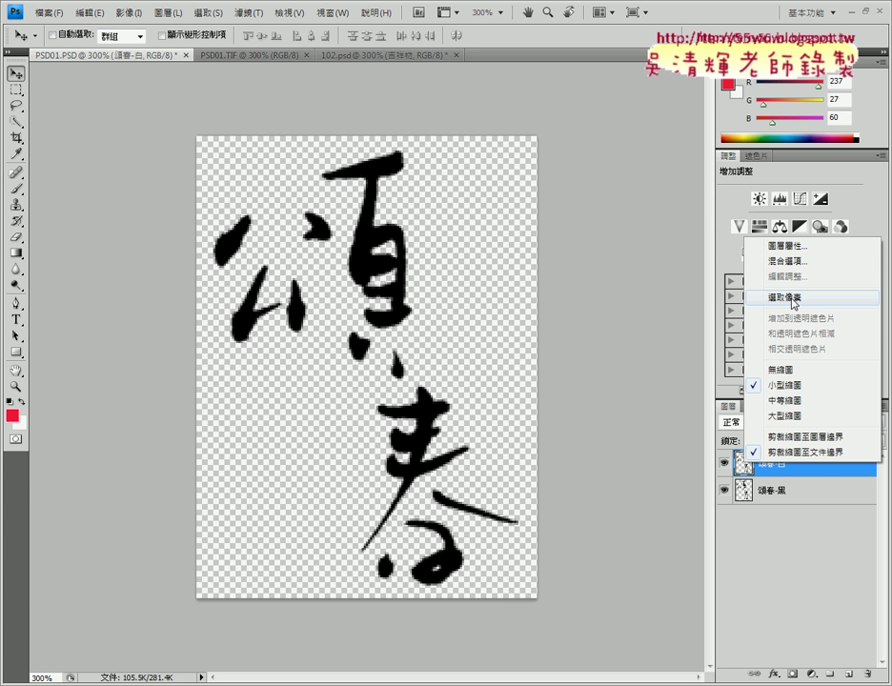
pyautogui.click(793, 299)
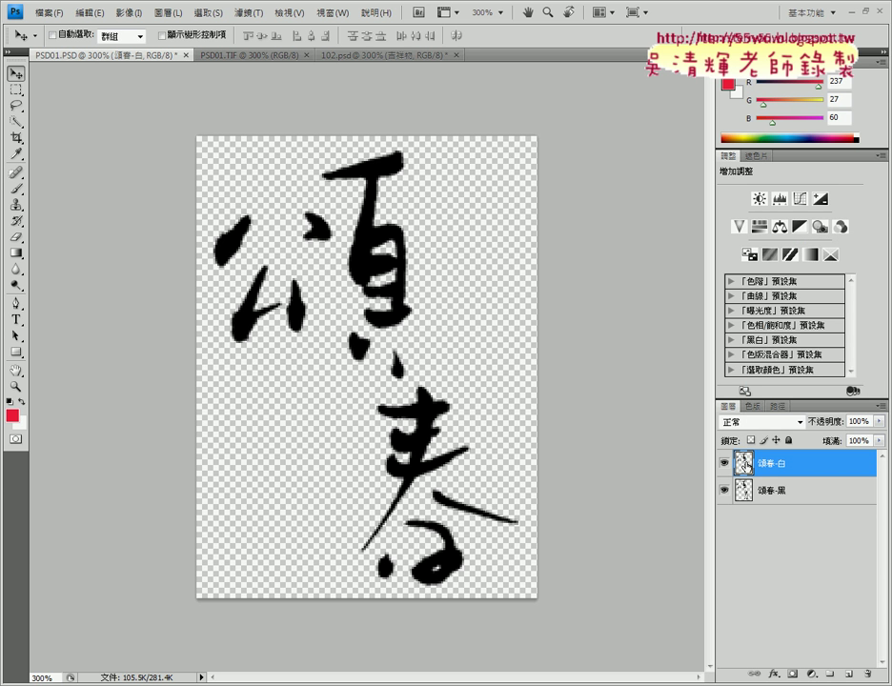
pyautogui.rightClick(742, 463)
pyautogui.click(787, 303)
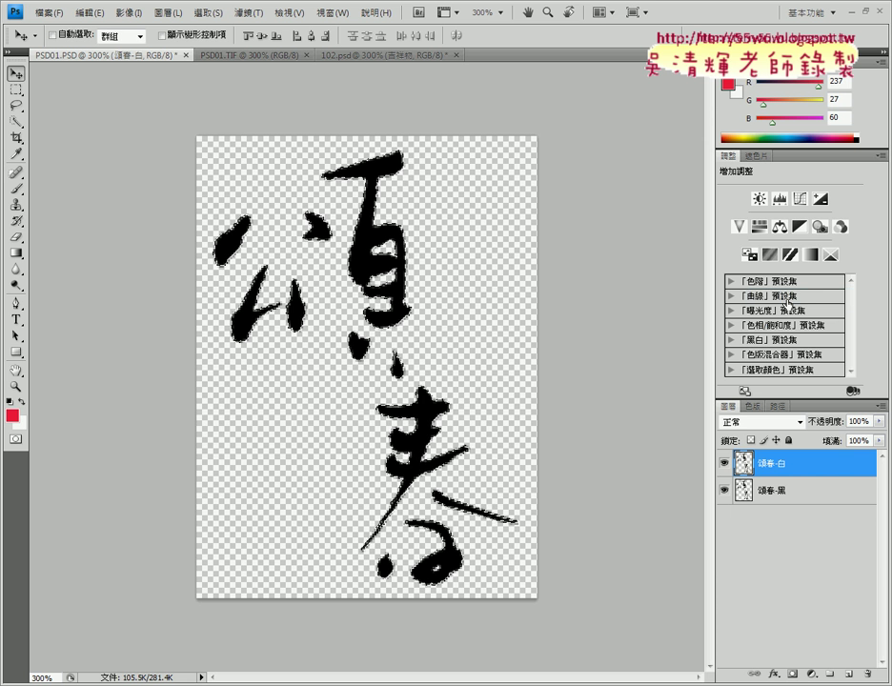
pyautogui.click(84, 12)
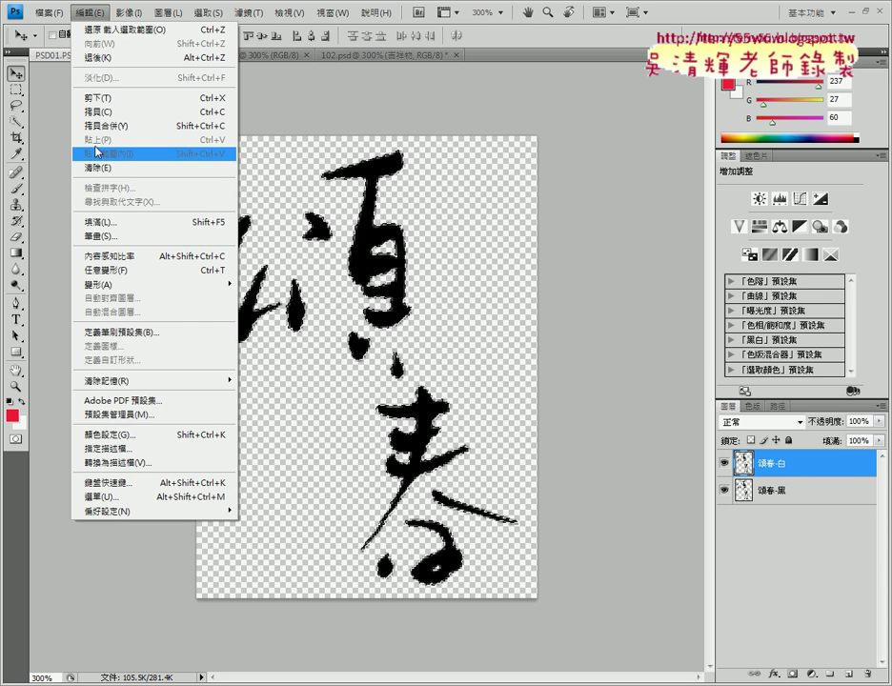
pyautogui.click(112, 220)
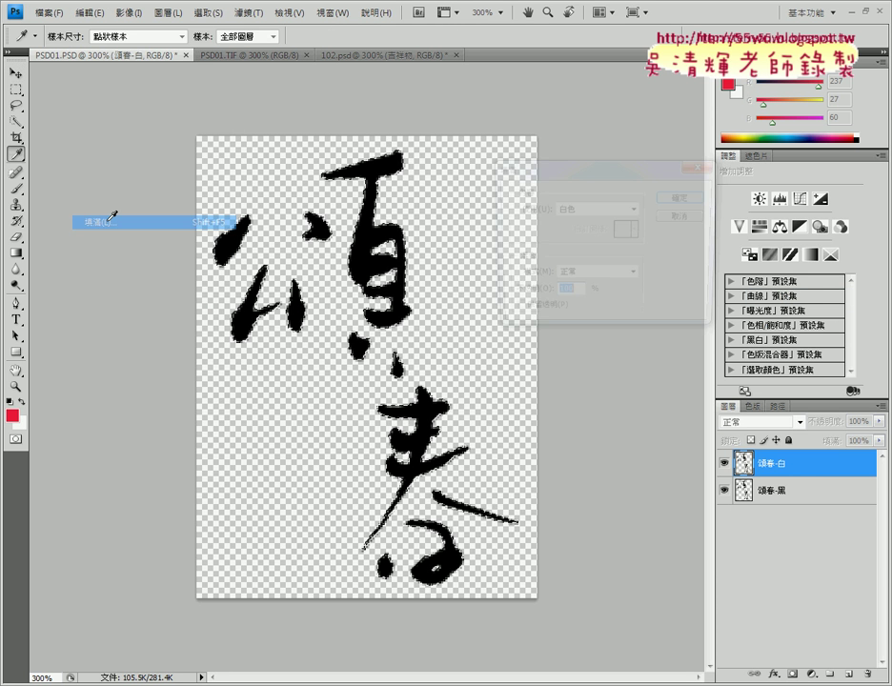
pyautogui.click(692, 198)
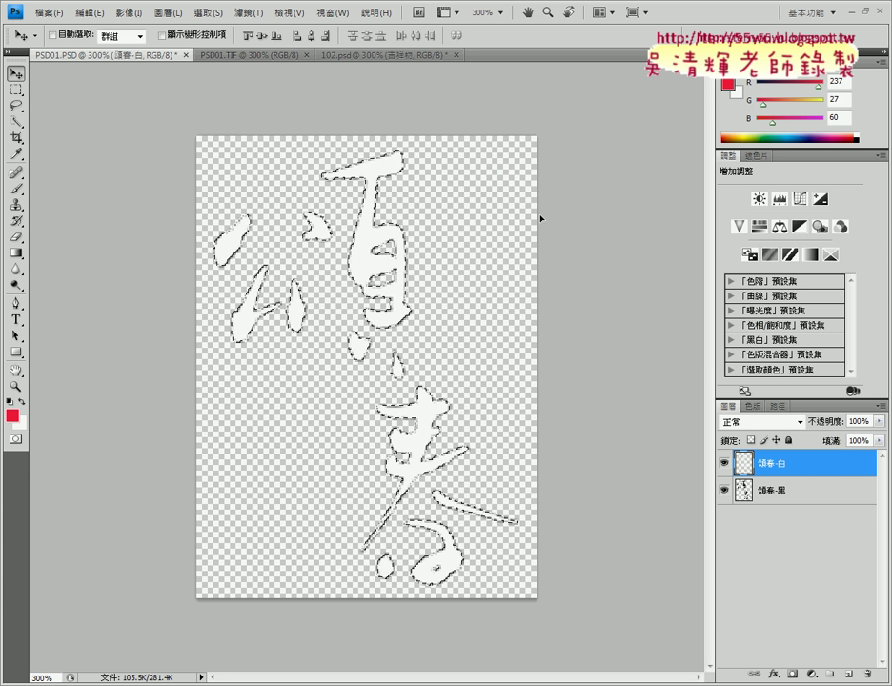
# Nudge the white calligraphy up-left to expose the black shadow, then select both 頌春 layers
pyautogui.press('Up')
pyautogui.press('Up')
pyautogui.press('Up')
pyautogui.press('Left')
pyautogui.press('Left')
pyautogui.press('Left')
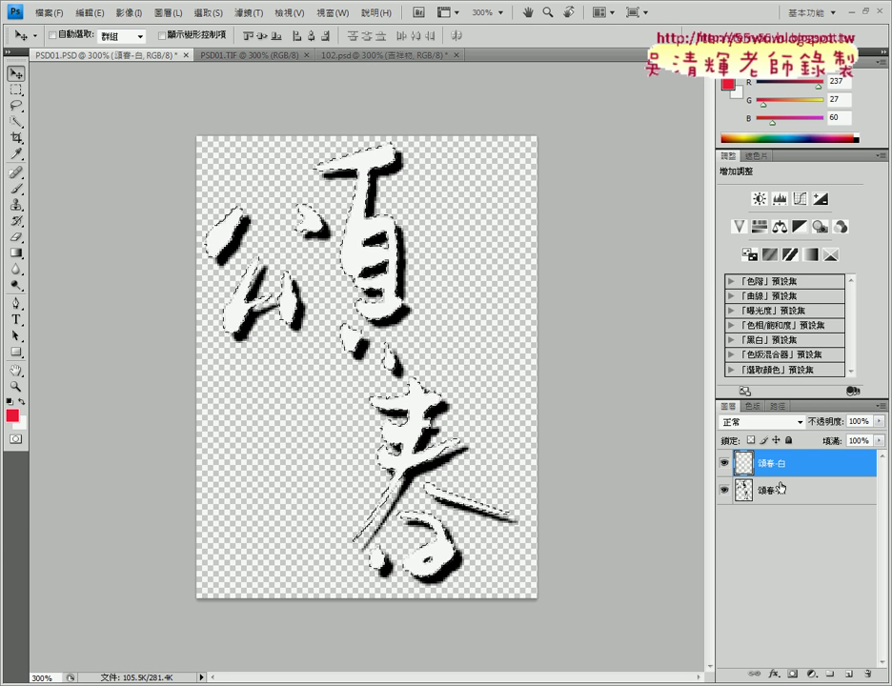
pyautogui.keyDown('shift'); pyautogui.click(797, 504); pyautogui.keyUp('shift')
# Link 頌春-白 with 頌春-黑, duplicate both into 102.psd, and drag them right beside the mascot
pyautogui.rightClick(799, 504)
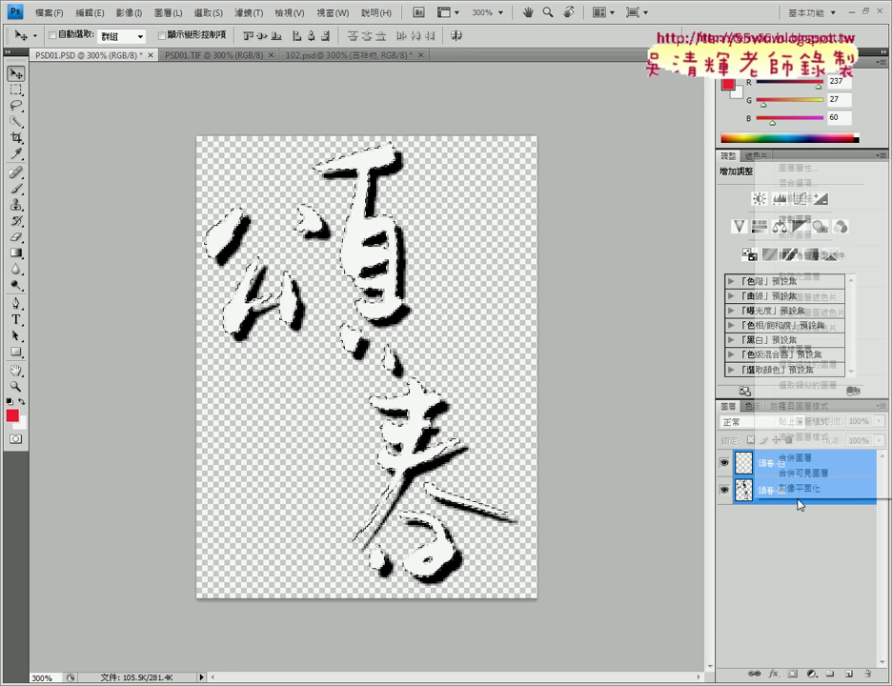
pyautogui.click(767, 350)
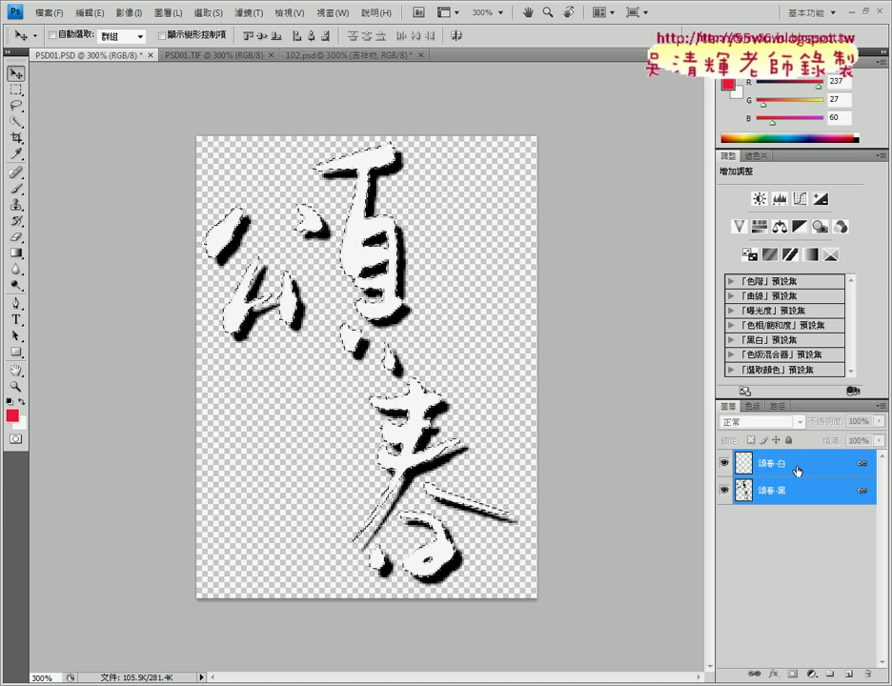
pyautogui.rightClick(798, 471)
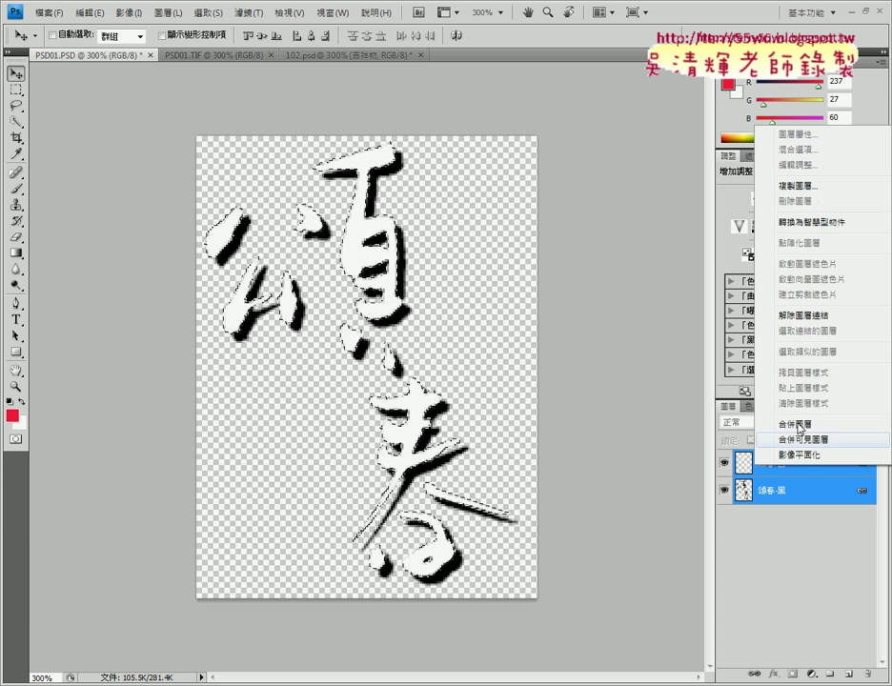
pyautogui.click(807, 187)
pyautogui.click(392, 271)
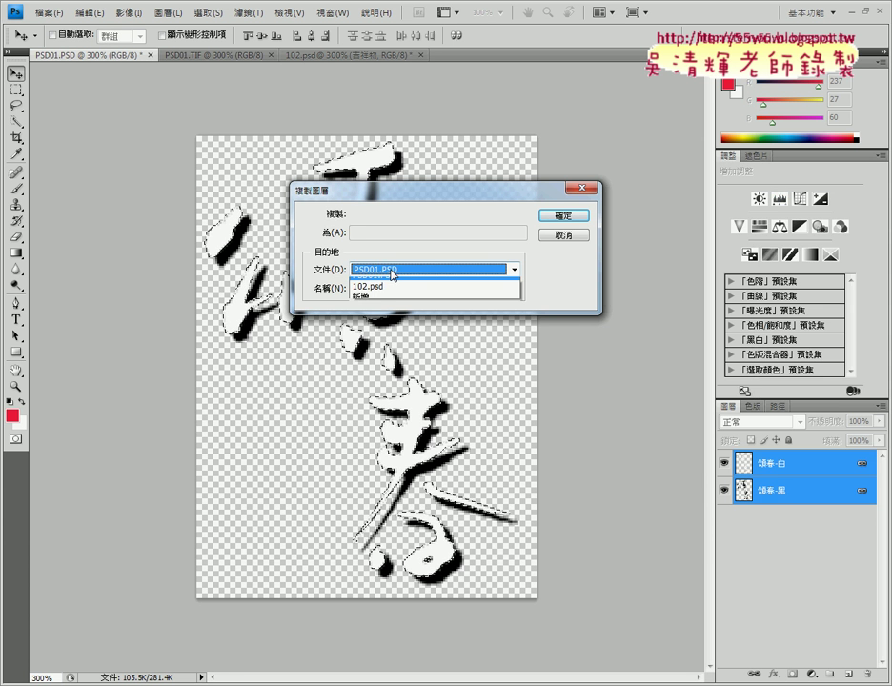
pyautogui.click(391, 308)
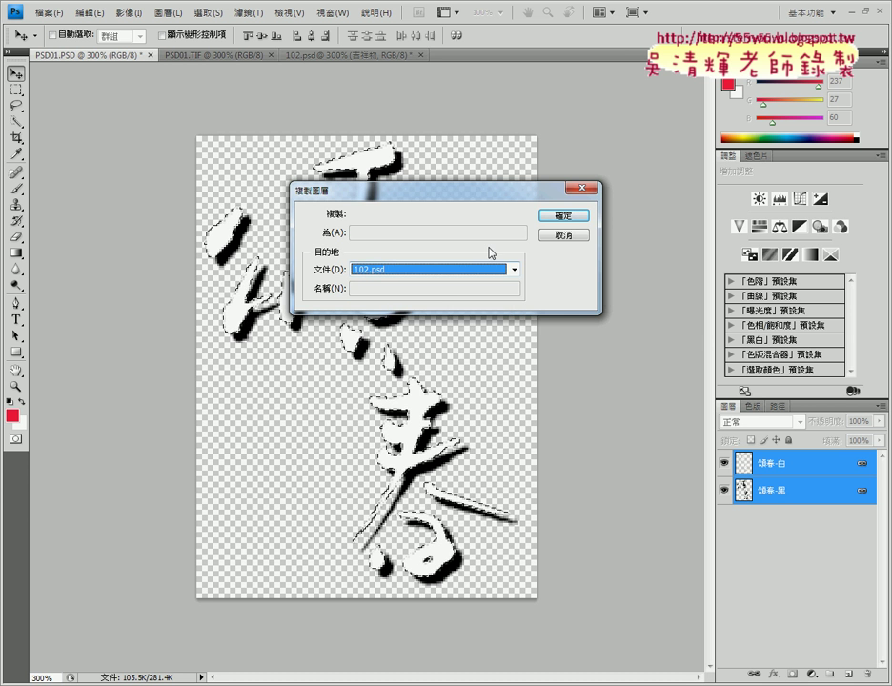
pyautogui.click(563, 218)
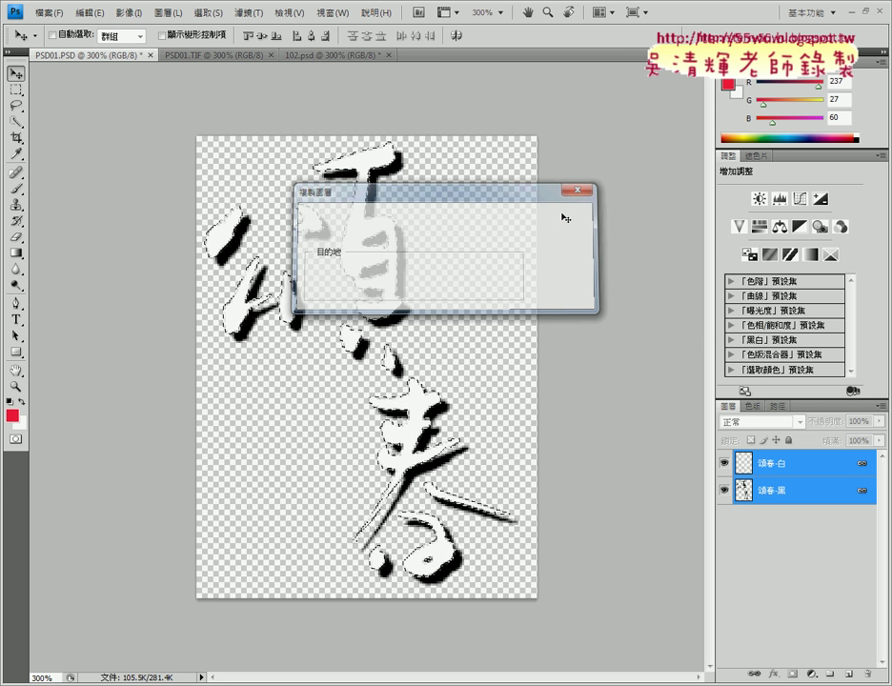
pyautogui.click(355, 55)
pyautogui.moveTo(226, 191)
pyautogui.mouseDown()
pyautogui.moveTo(550, 189)
pyautogui.moveTo(527, 191)
pyautogui.mouseUp()
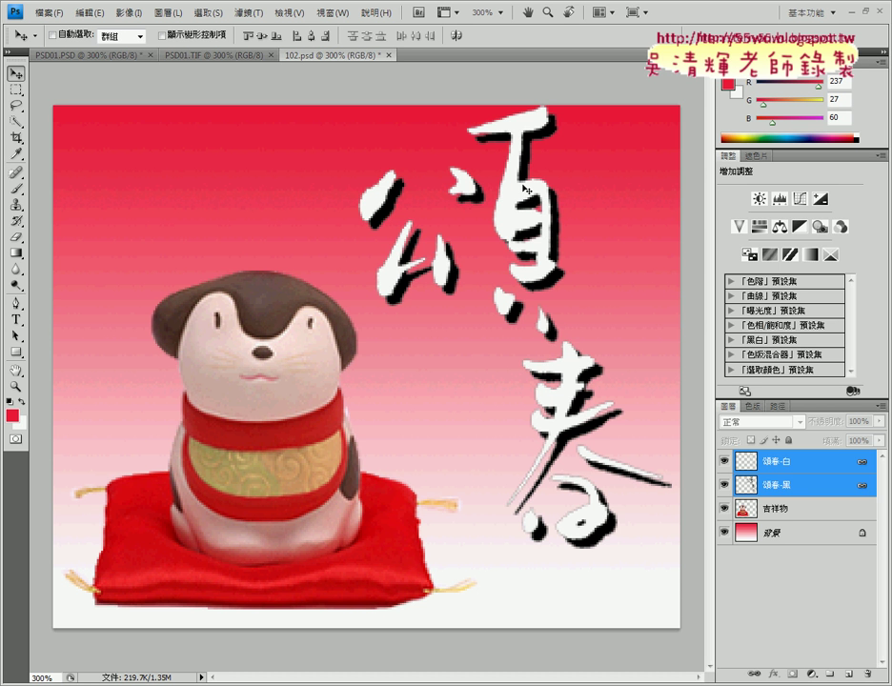
# Compare against the PSD01.TIF reference, return to 102.psd, and start a new document
pyautogui.click(224, 55)
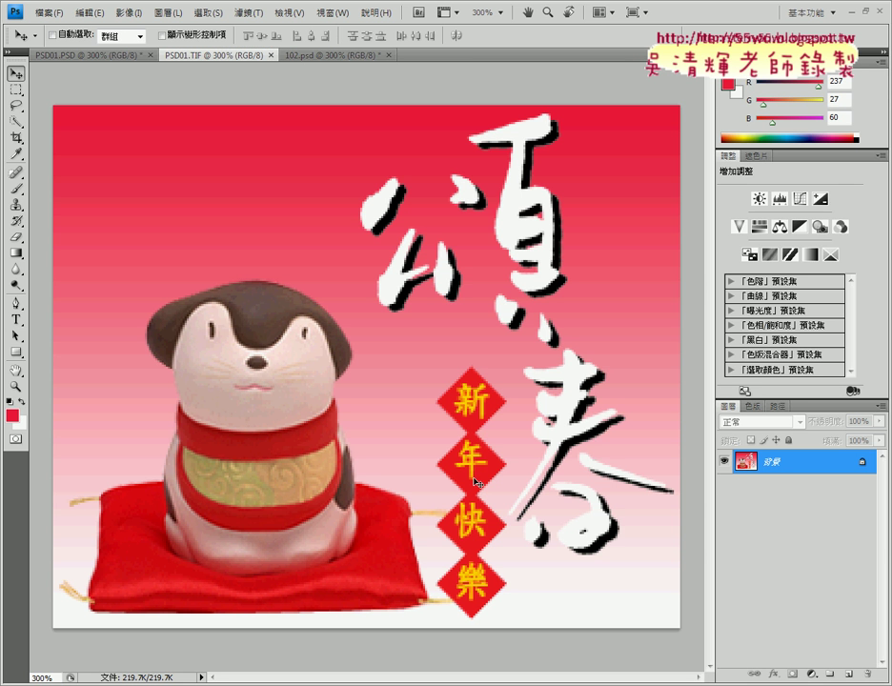
pyautogui.click(329, 54)
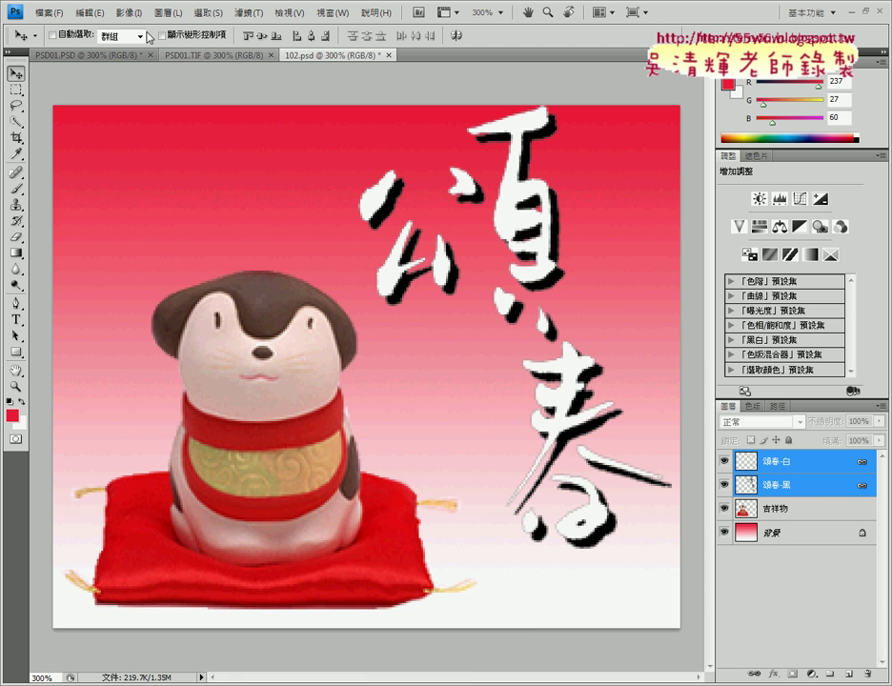
pyautogui.click(45, 14)
pyautogui.click(49, 29)
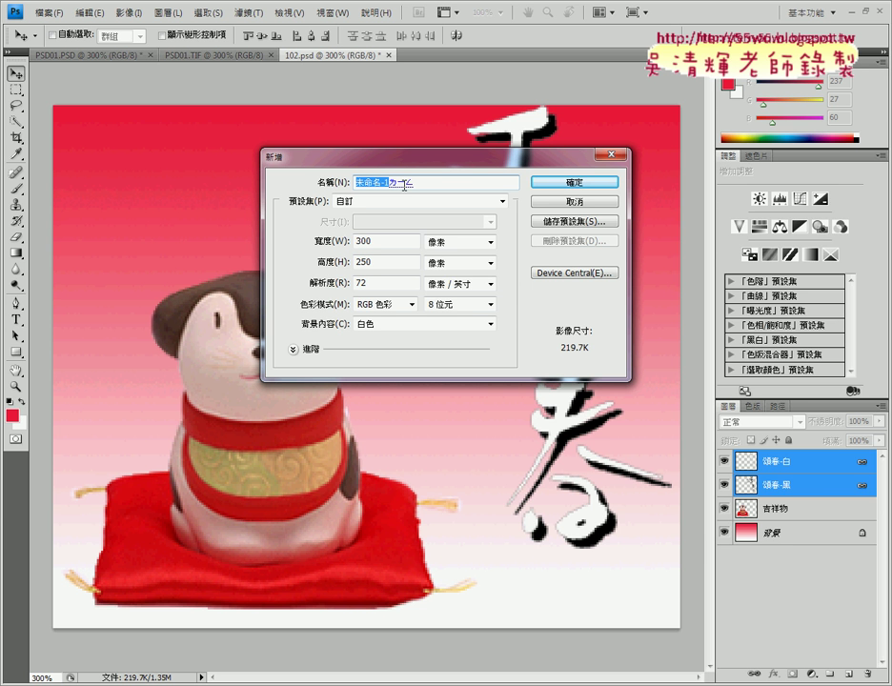
# Create a 28 × 28 pixel document named 菱形 and zoom in on it
pyautogui.press('6')
pyautogui.press('6')
pyautogui.write('菱形')
pyautogui.press('Return')
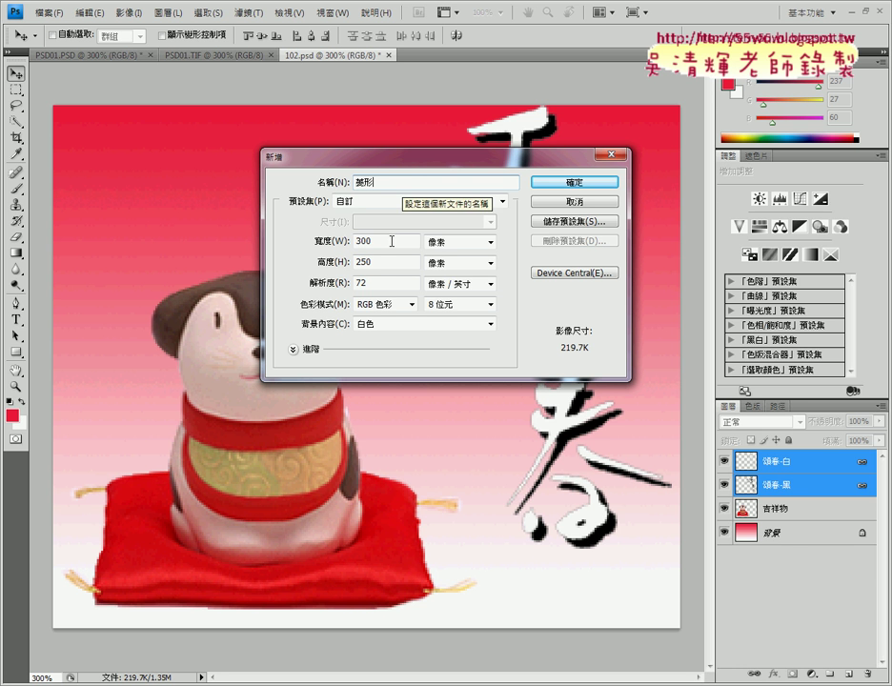
pyautogui.doubleClick(391, 240)
pyautogui.write('28')
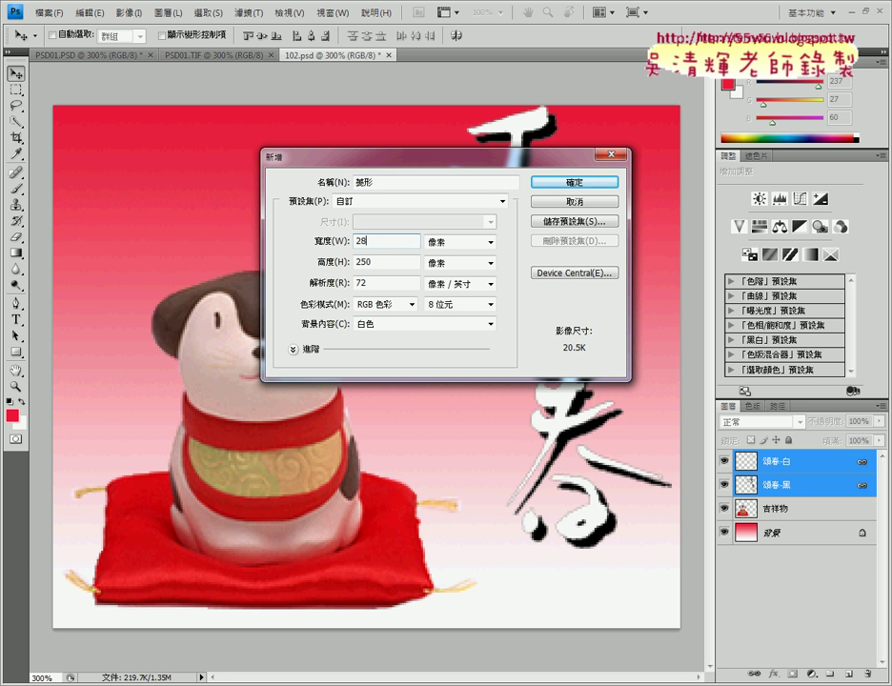
pyautogui.press('Tab')
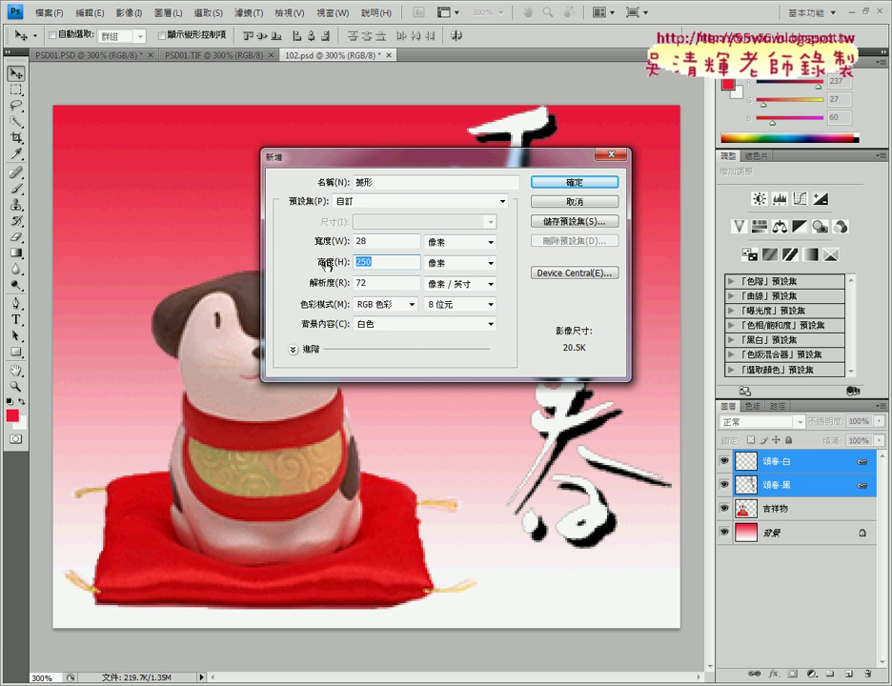
pyautogui.write('28')
pyautogui.click(557, 184)
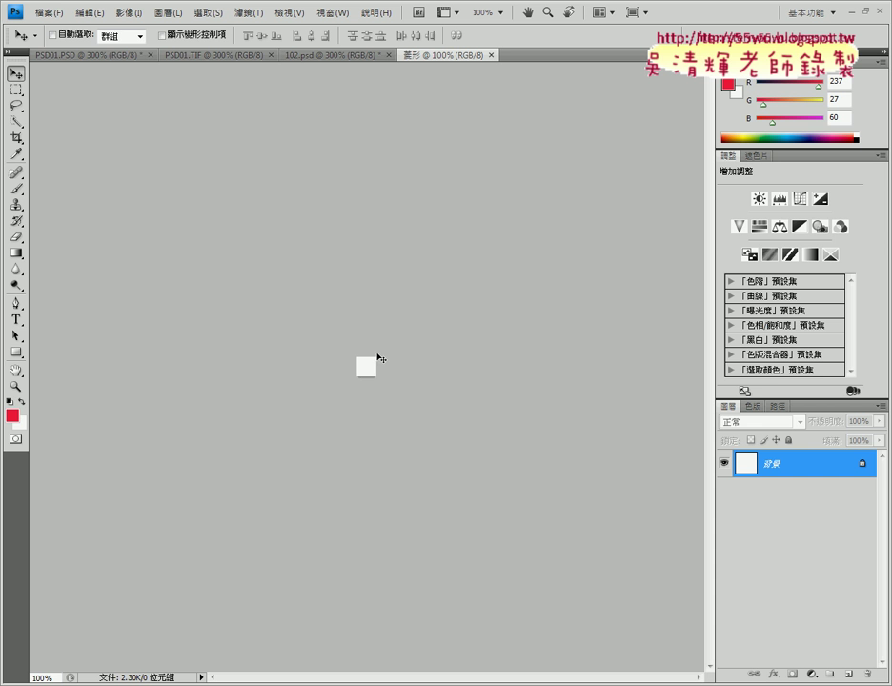
pyautogui.hotkey('ctrl', '+')
pyautogui.hotkey('ctrl', '+')
pyautogui.hotkey('ctrl', '+')
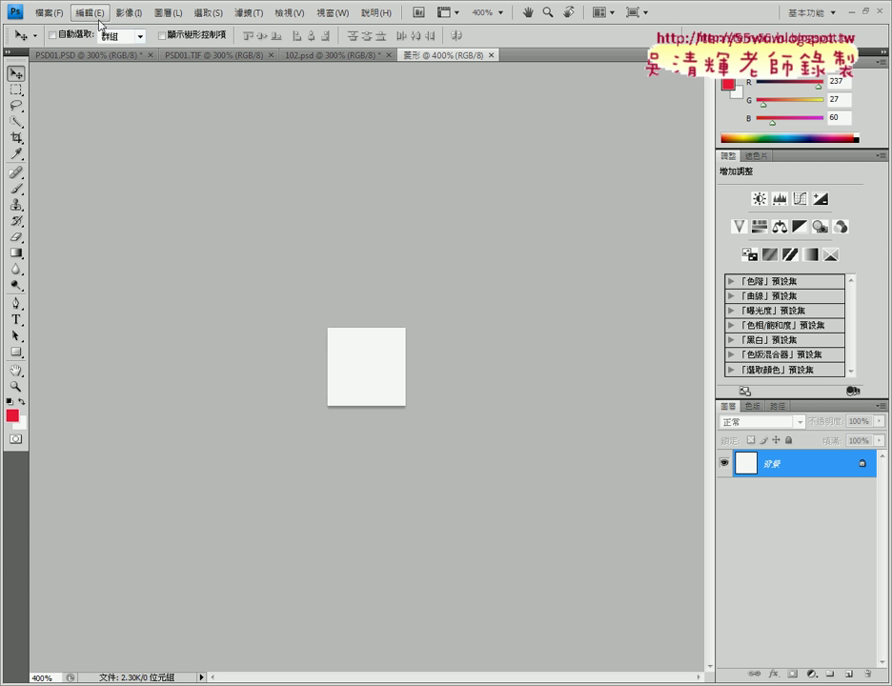
# Fill the 菱形 canvas with the custom colour R237 G28 B36
pyautogui.click(84, 14)
pyautogui.click(95, 222)
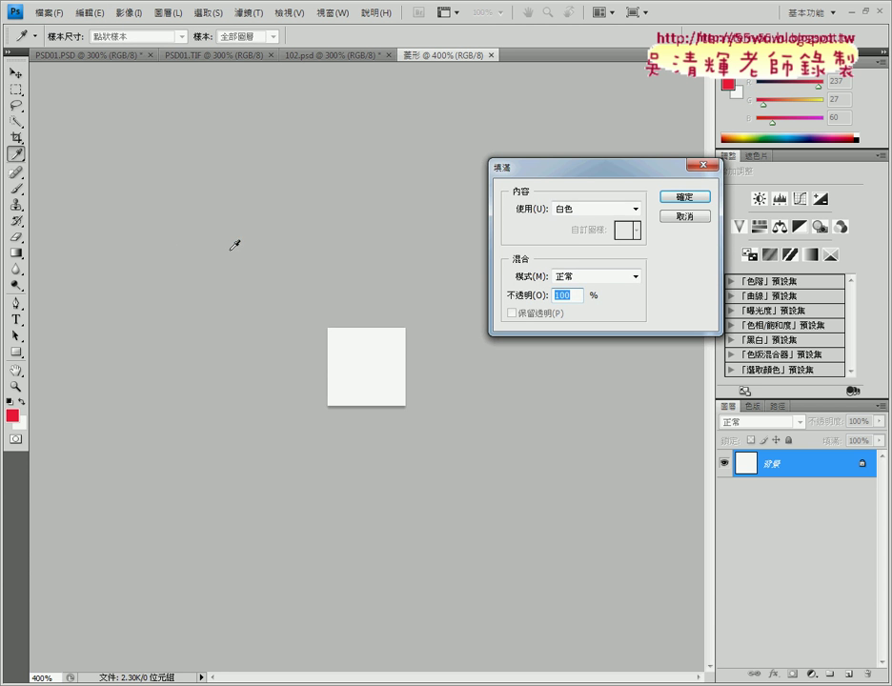
pyautogui.click(634, 209)
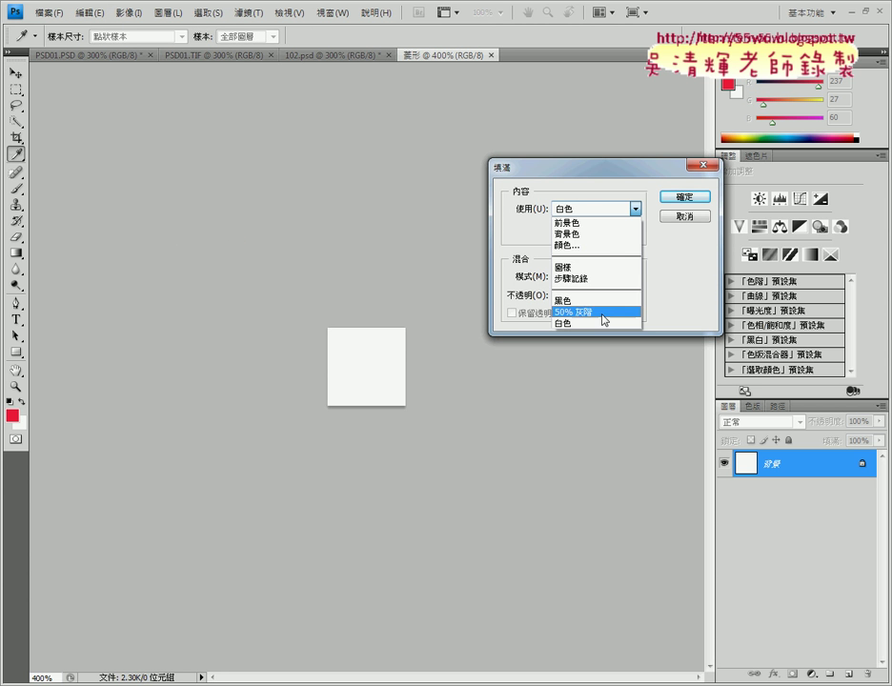
pyautogui.click(602, 246)
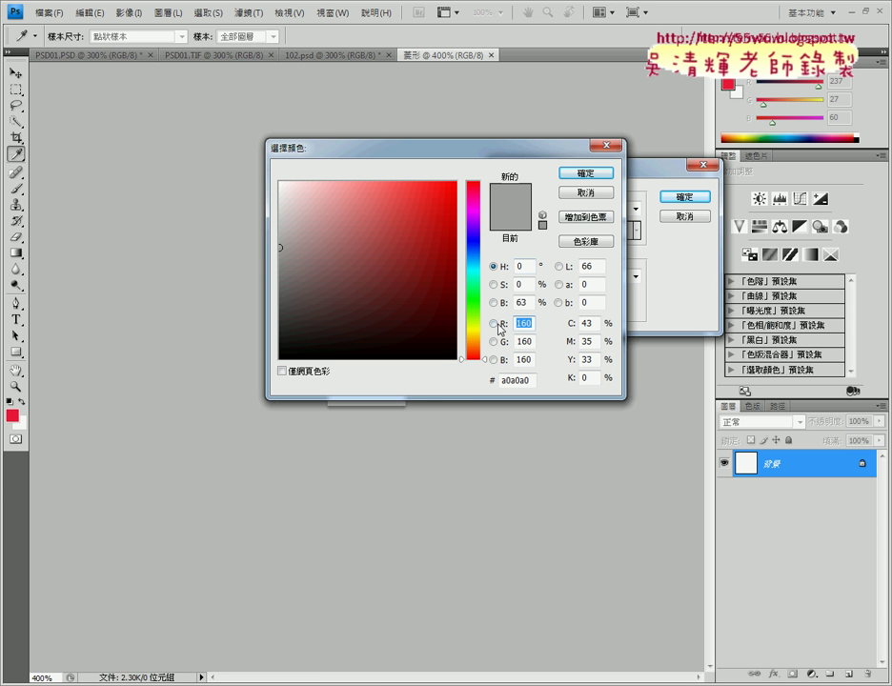
pyautogui.write('237')
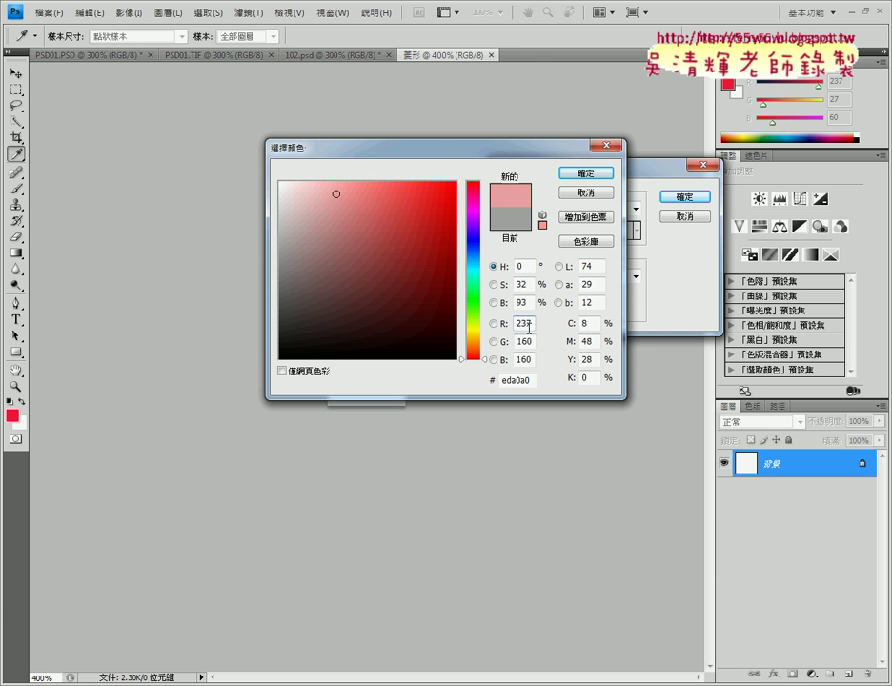
pyautogui.press('Tab')
pyautogui.write('28')
pyautogui.press('Tab')
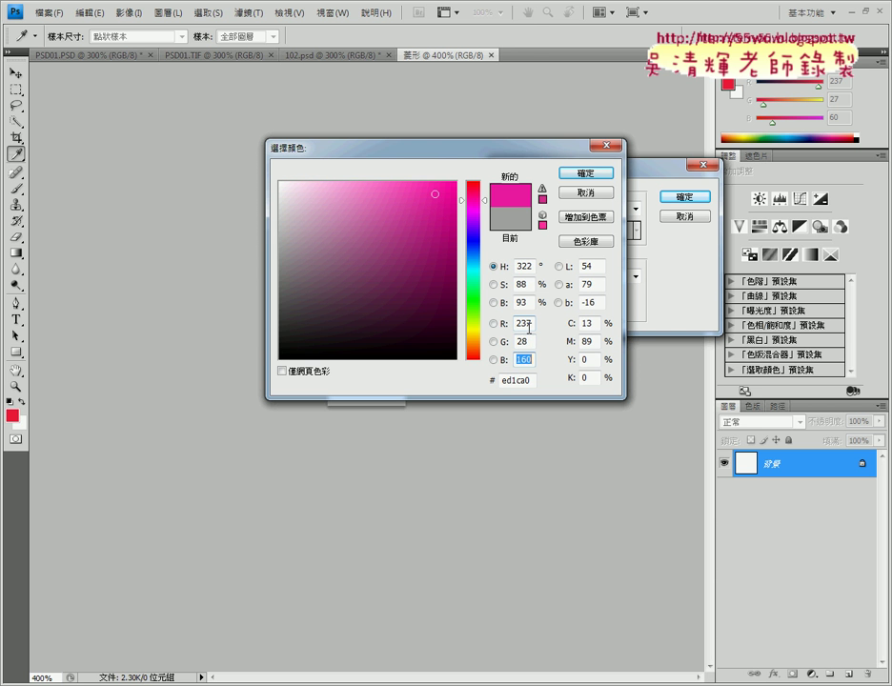
pyautogui.write('36')
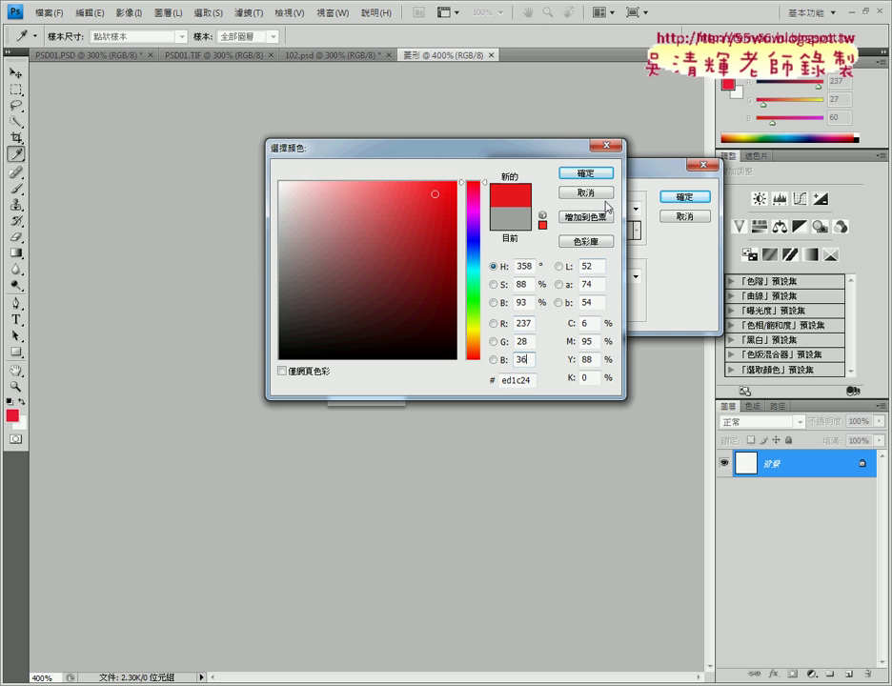
pyautogui.click(589, 173)
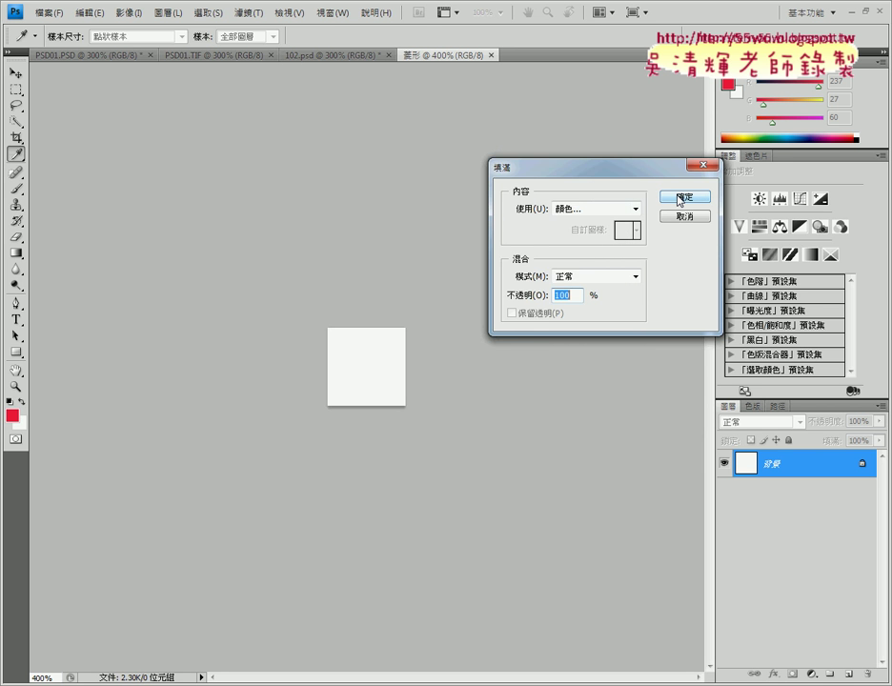
pyautogui.click(680, 197)
pyautogui.press('v')
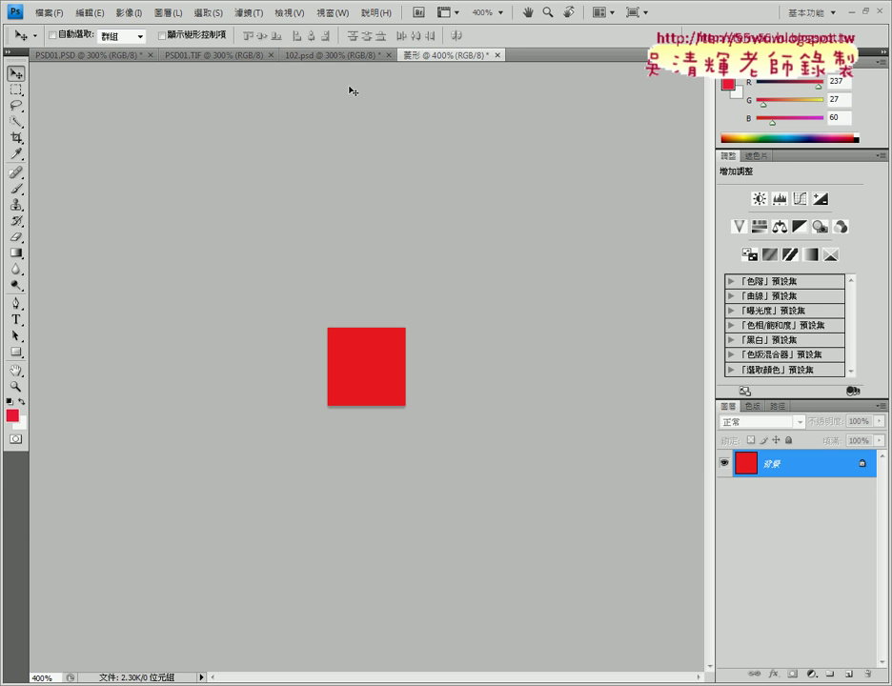
# With the Rectangular Marquee tool, select the entire red 菱形 square
pyautogui.click(308, 57)
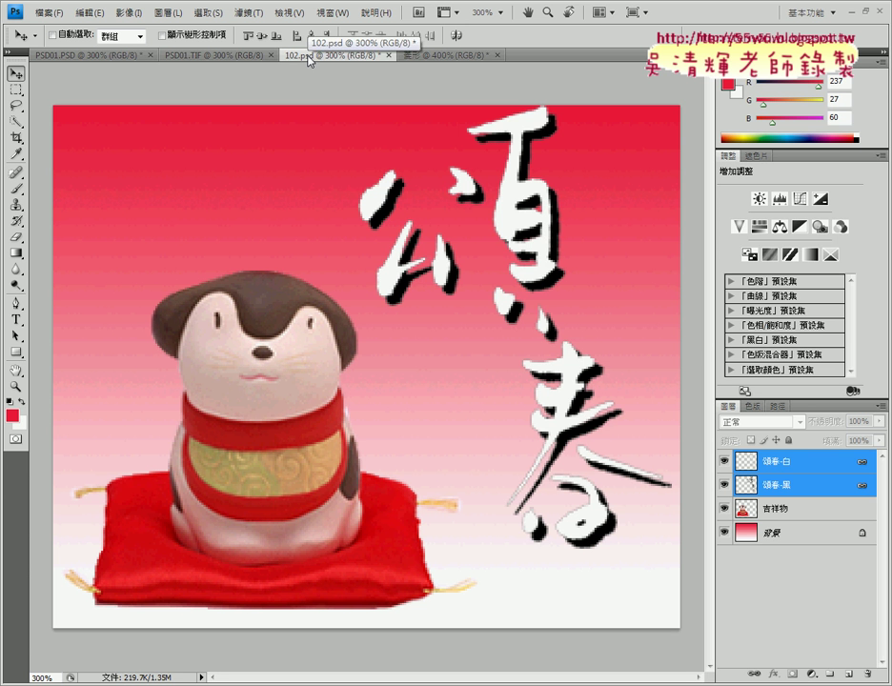
pyautogui.click(445, 55)
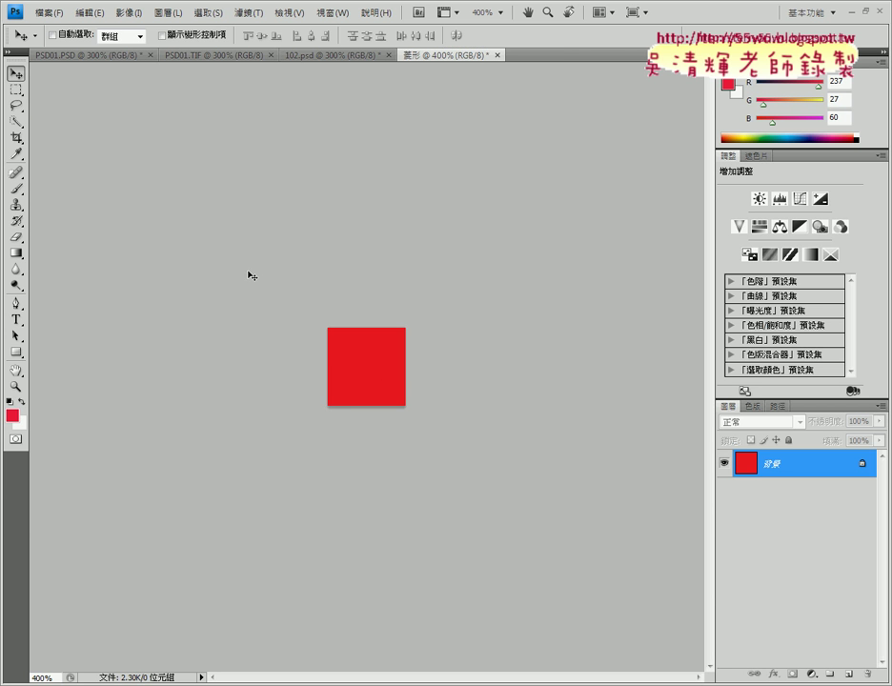
pyautogui.click(18, 92)
pyautogui.rightClick(17, 92)
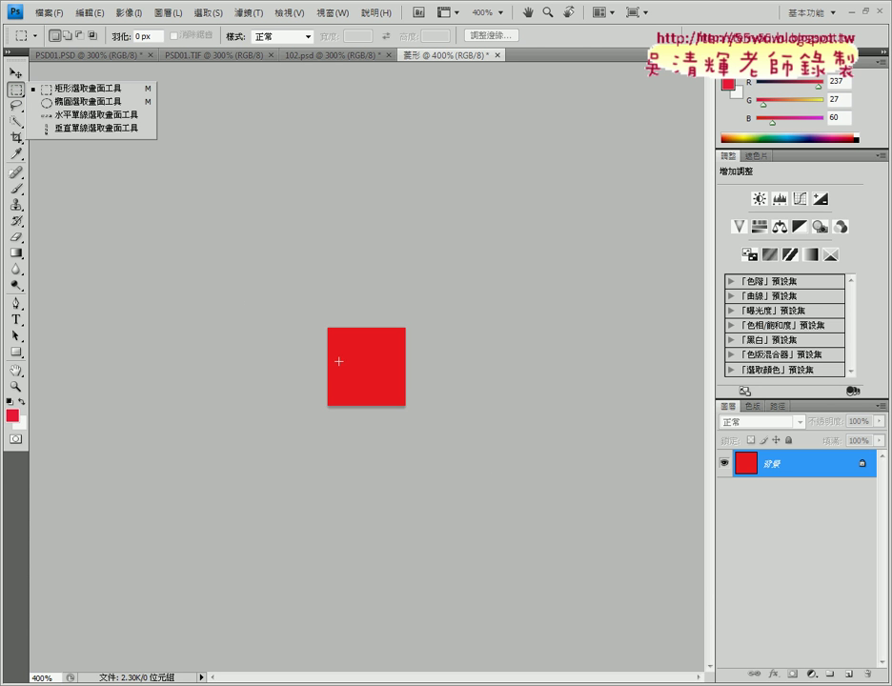
pyautogui.click(480, 459)
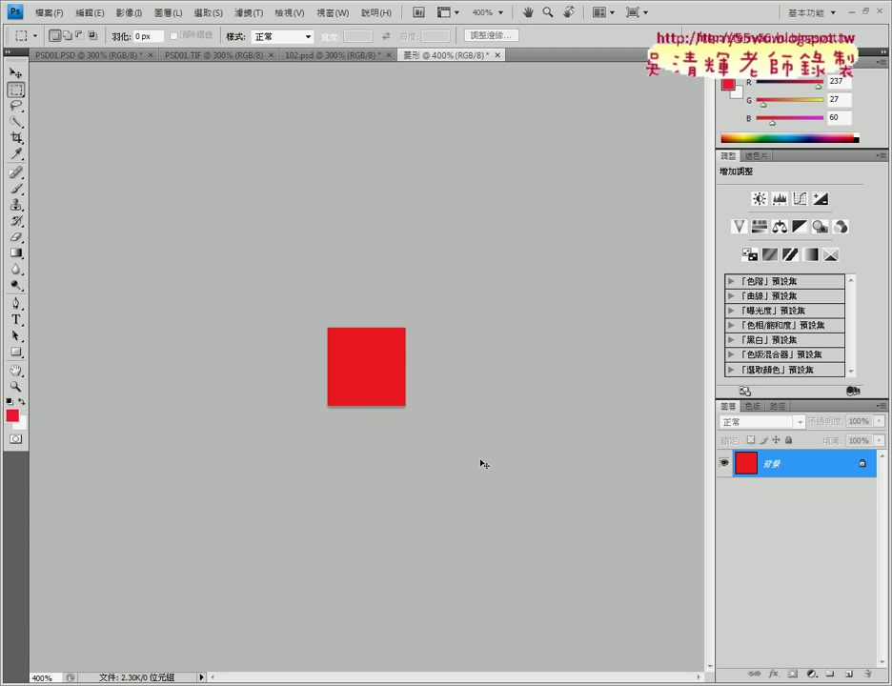
pyautogui.hotkey('ctrl', 'shift', 'd')
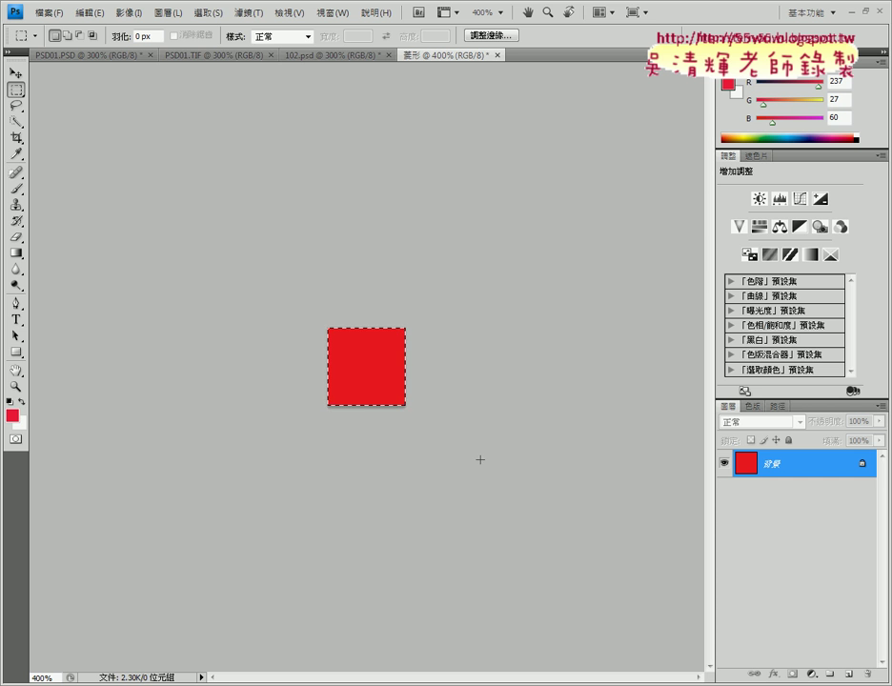
pyautogui.click(208, 12)
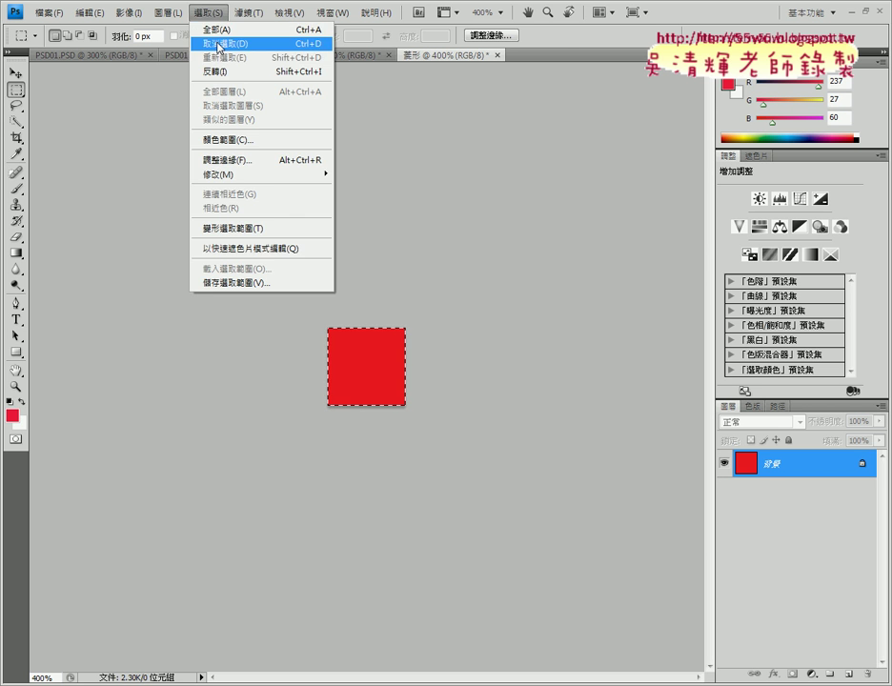
pyautogui.click(271, 42)
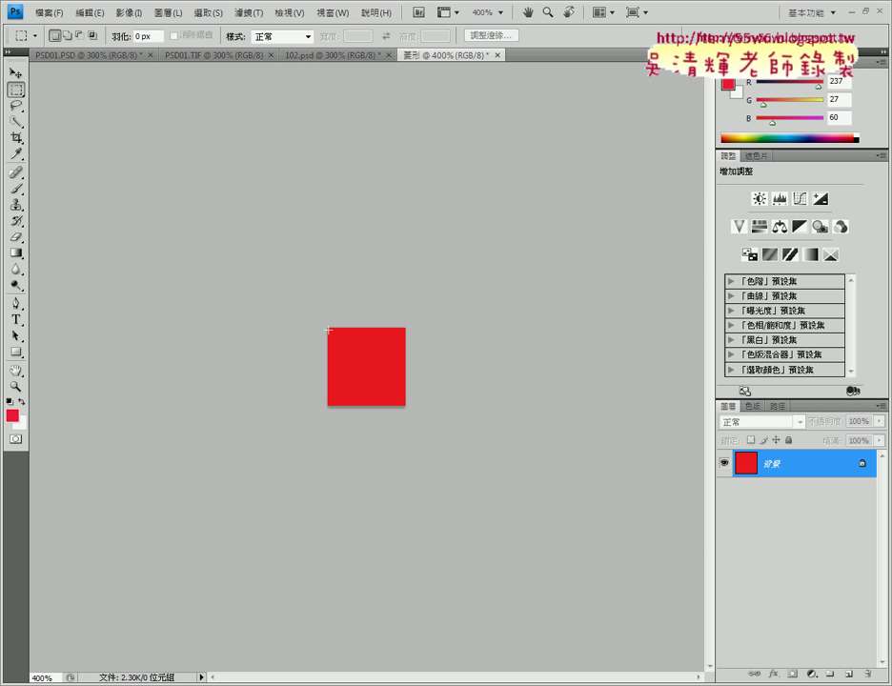
pyautogui.moveTo(407, 408); pyautogui.dragTo(407, 408)
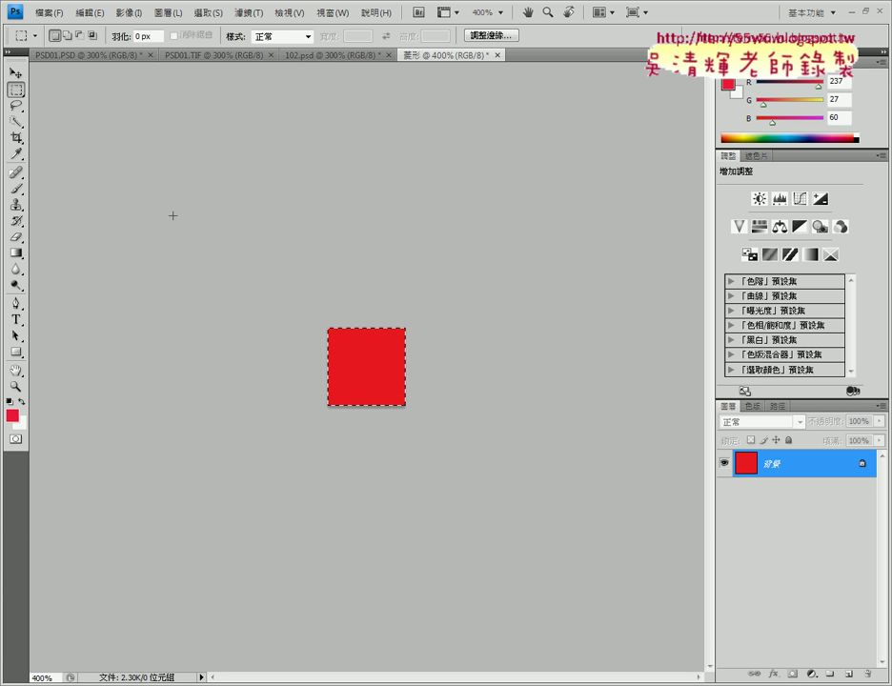
# Paste the red square into 102.psd and move it right toward 頌春
pyautogui.click(313, 57)
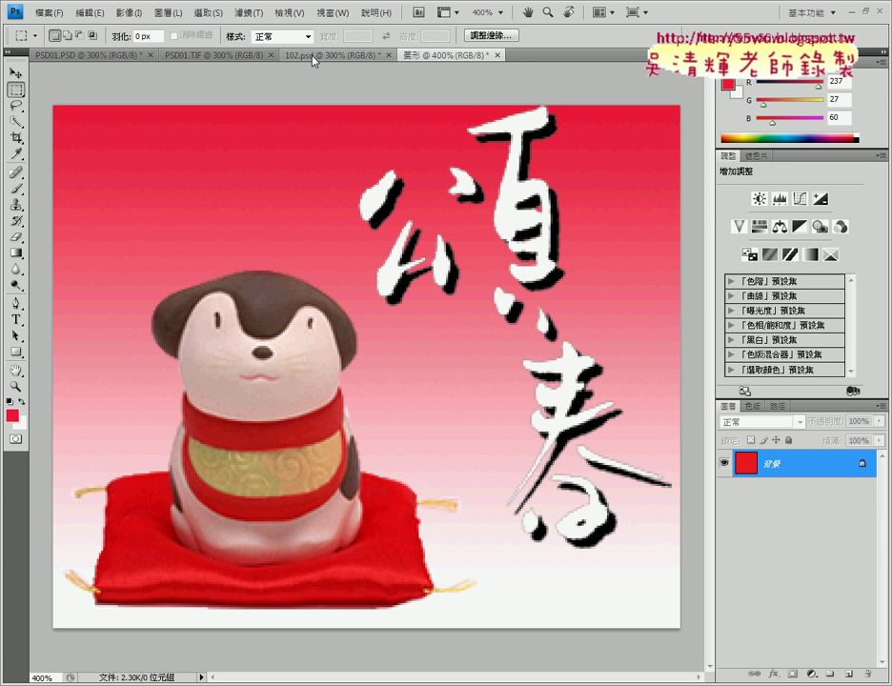
pyautogui.hotkey('ctrl', 'v')
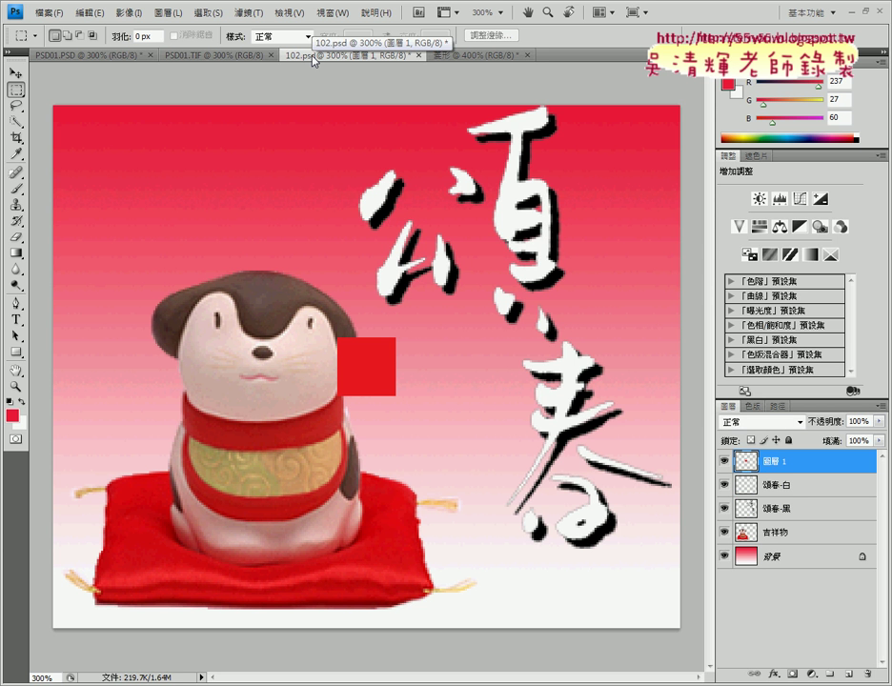
pyautogui.click(15, 73)
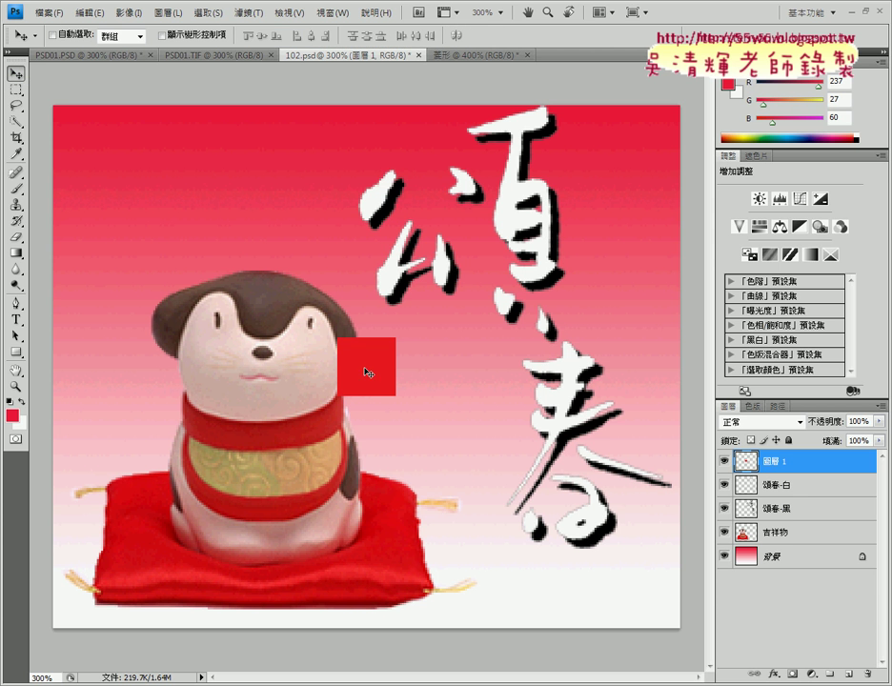
pyautogui.moveTo(368, 372)
pyautogui.mouseDown()
pyautogui.moveTo(436, 381)
pyautogui.moveTo(428, 370)
pyautogui.mouseUp()
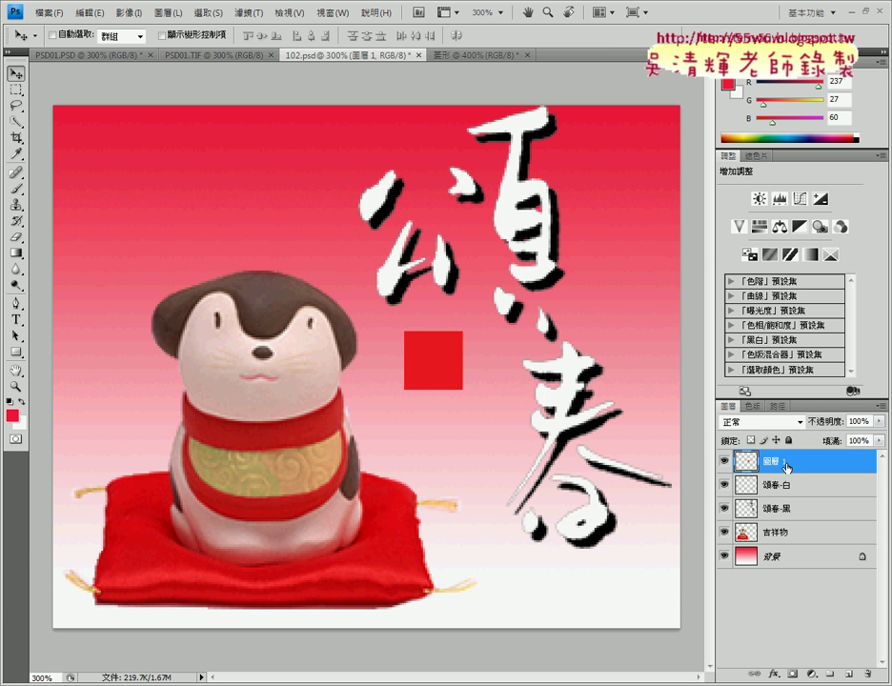
# Rename the pasted square's layer to 01 and check the exam instructions PDF
pyautogui.doubleClick(780, 461)
pyautogui.write('01')
pyautogui.press('Return')
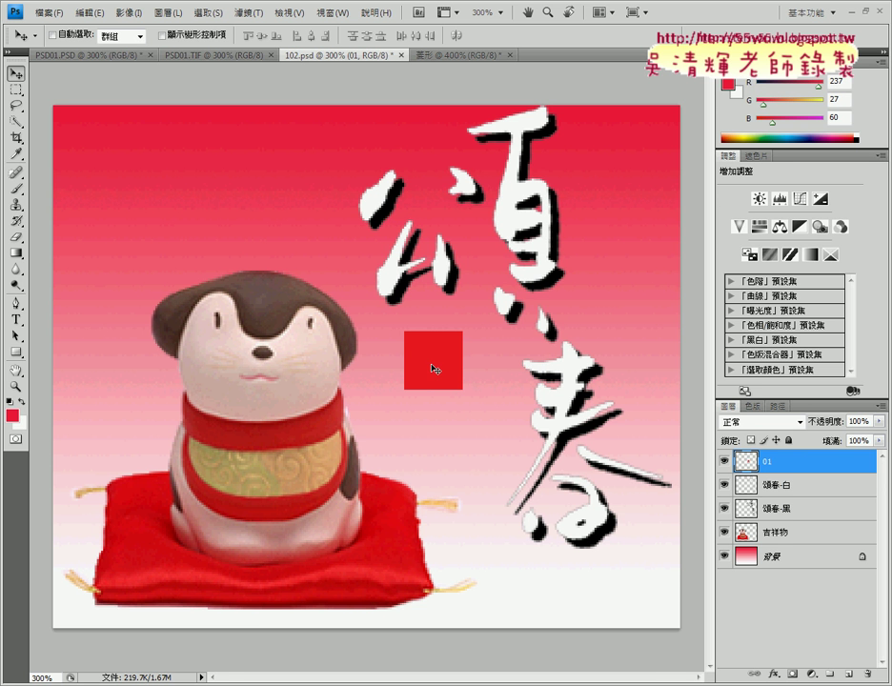
pyautogui.hotkey('alt', 'Tab')
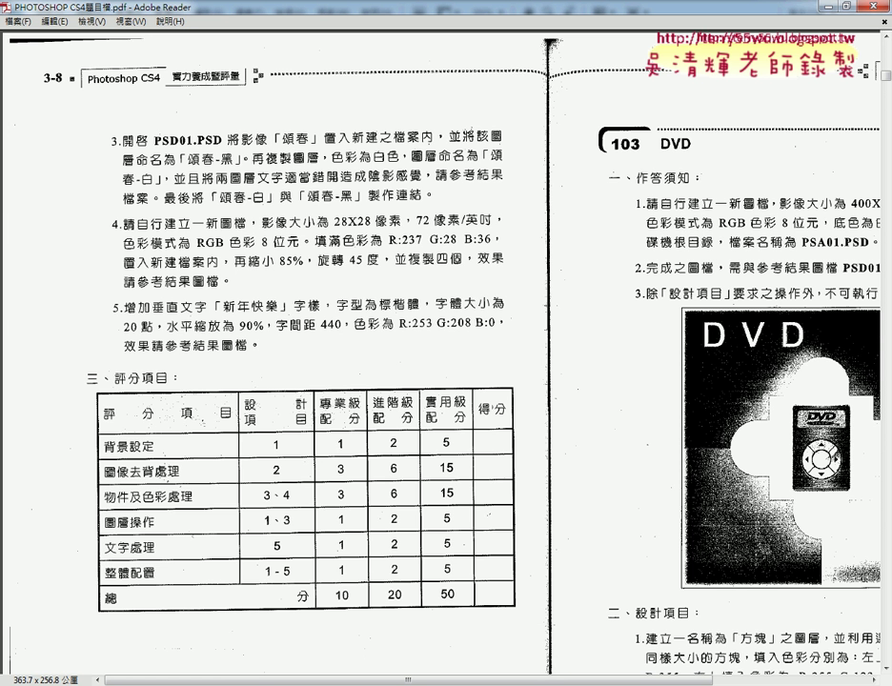
pyautogui.hotkey('alt', 'Tab')
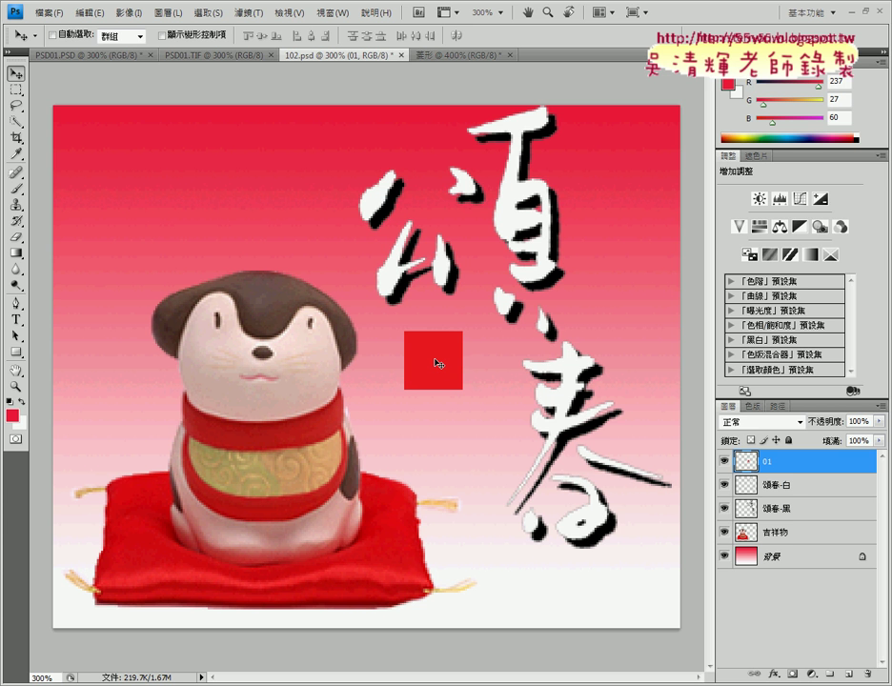
# Free-transform the red square to 85% width and rotate it 45° into a diamond
pyautogui.hotkey('ctrl', 't')
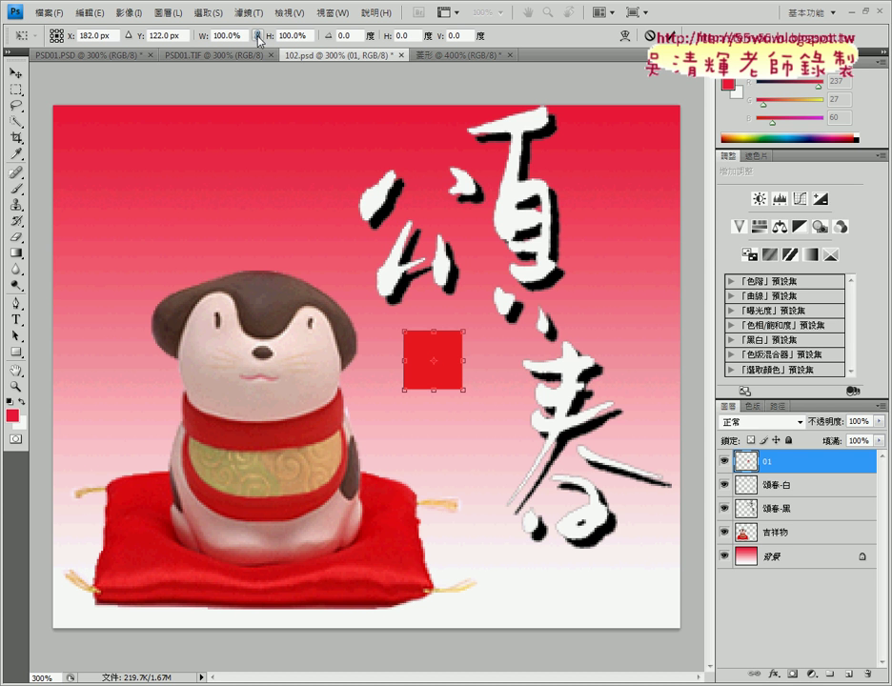
pyautogui.doubleClick(225, 35)
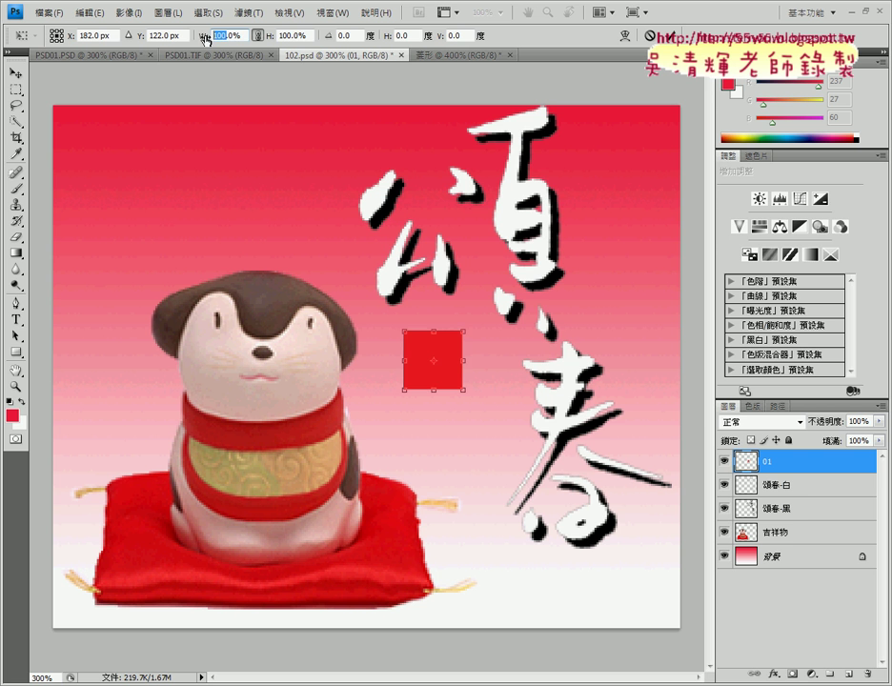
pyautogui.write('85')
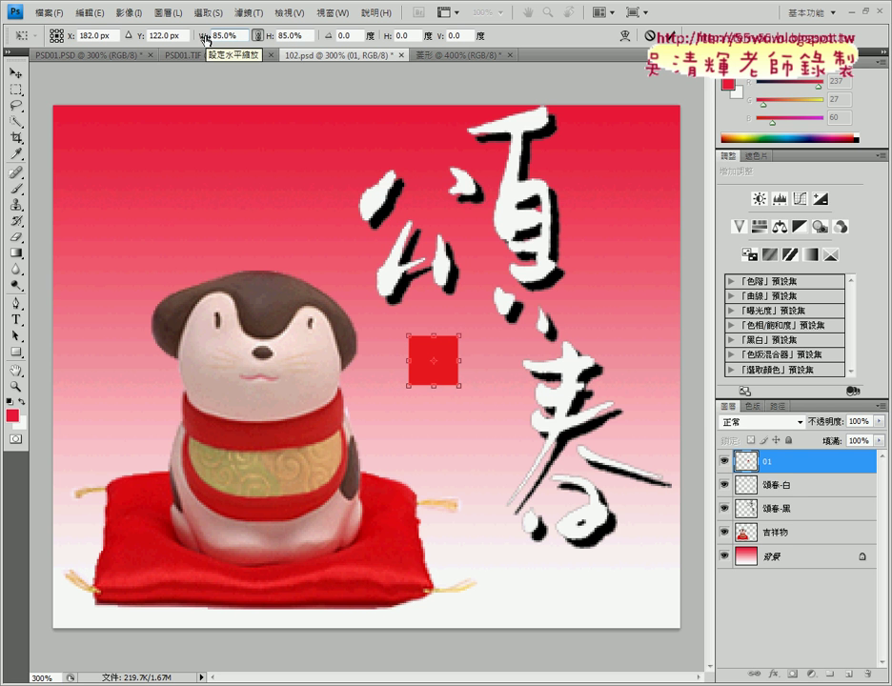
pyautogui.doubleClick(332, 40)
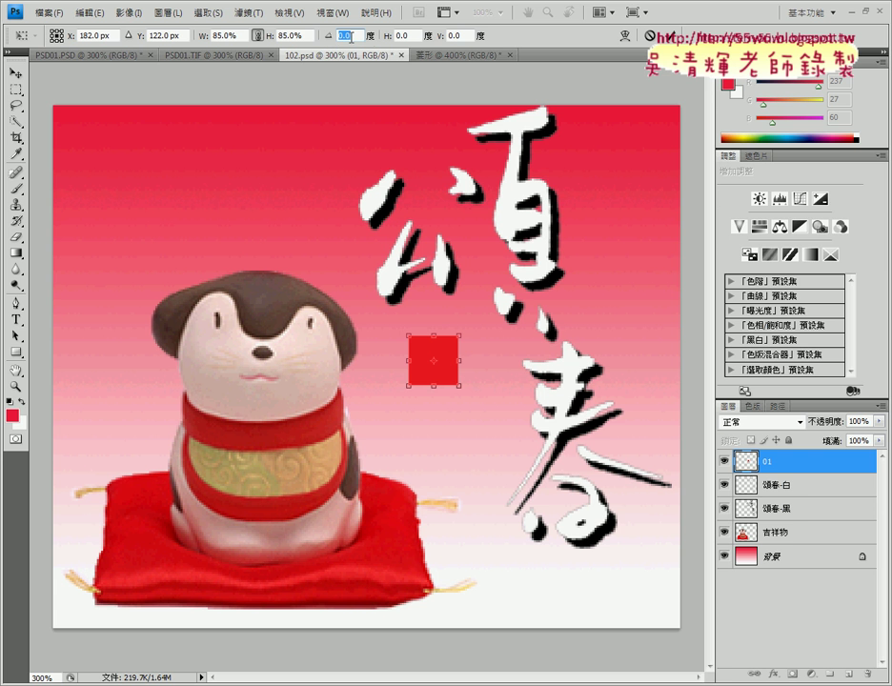
pyautogui.moveTo(335, 246); pyautogui.dragTo(326, 276)
pyautogui.write('45')
pyautogui.press('Return')
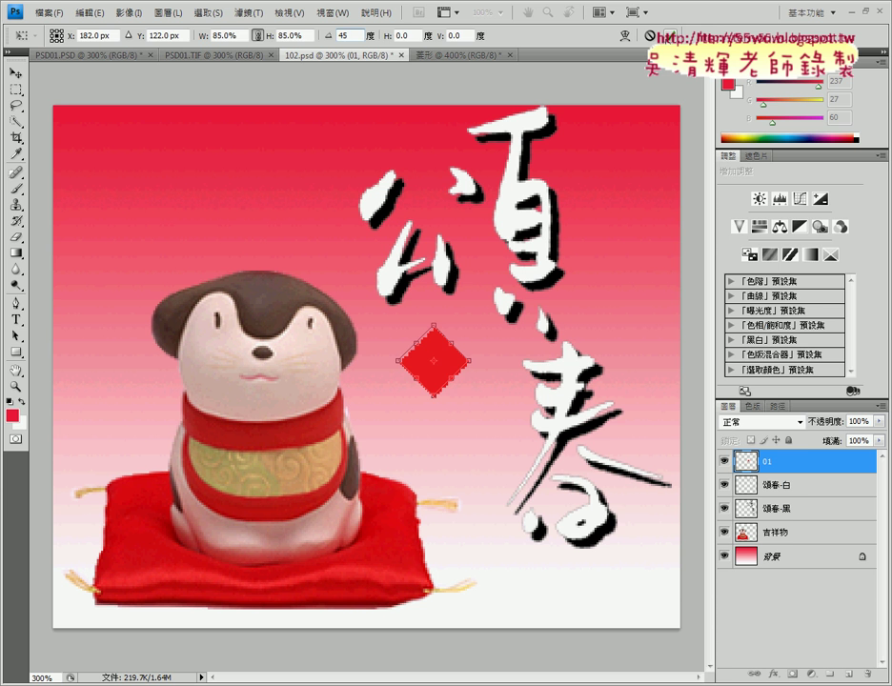
pyautogui.press('Return')
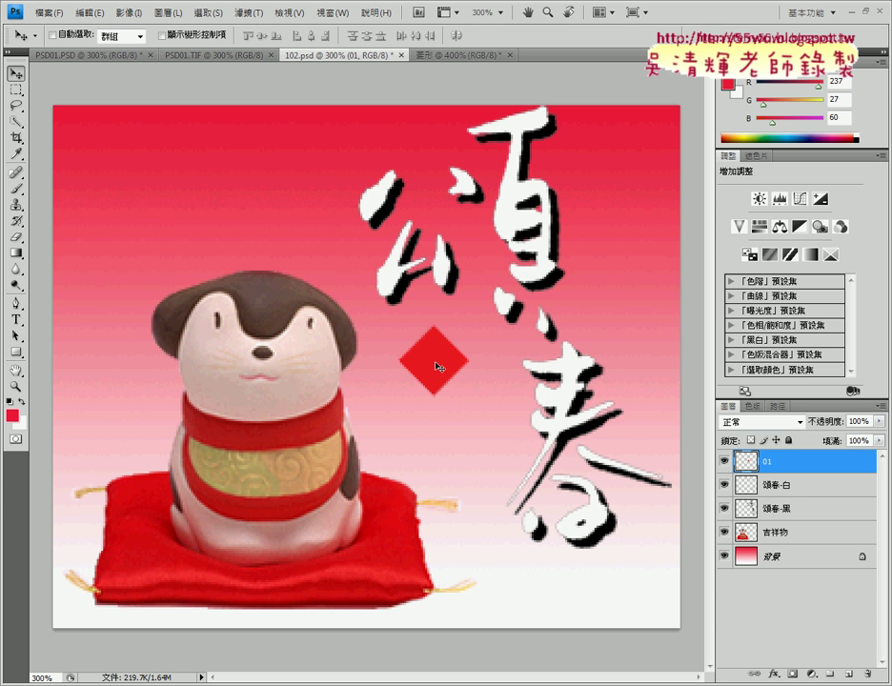
# Position the diamond just left of 春, checking placement against PSD01.TIF
pyautogui.moveTo(438, 364); pyautogui.dragTo(469, 354)
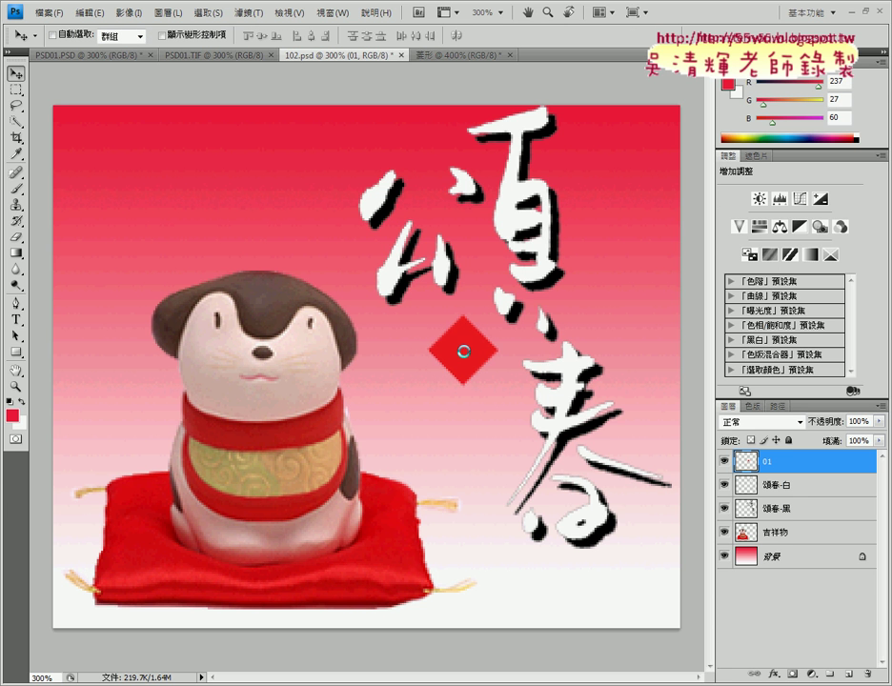
pyautogui.click(239, 58)
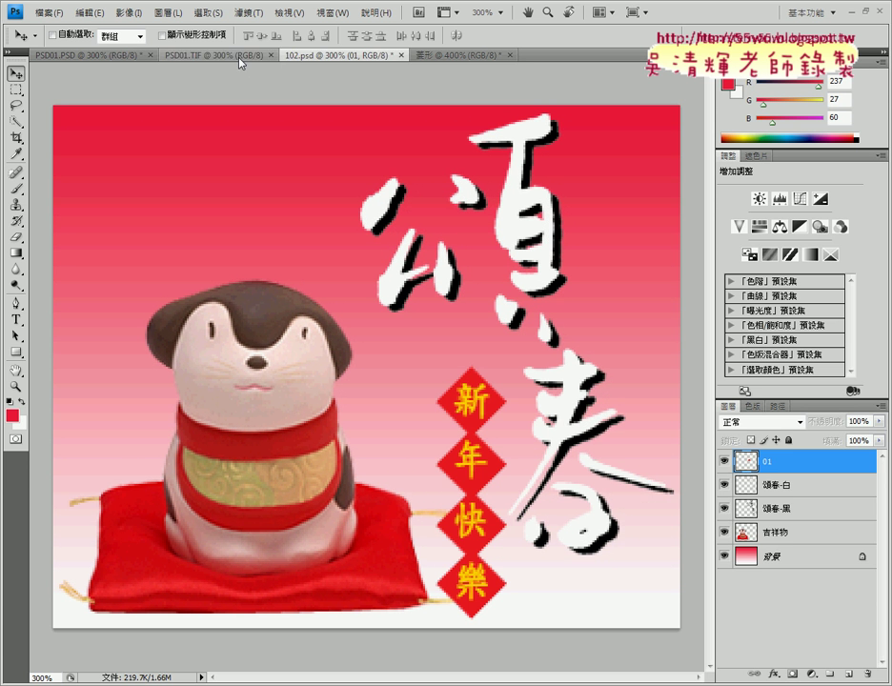
pyautogui.click(318, 57)
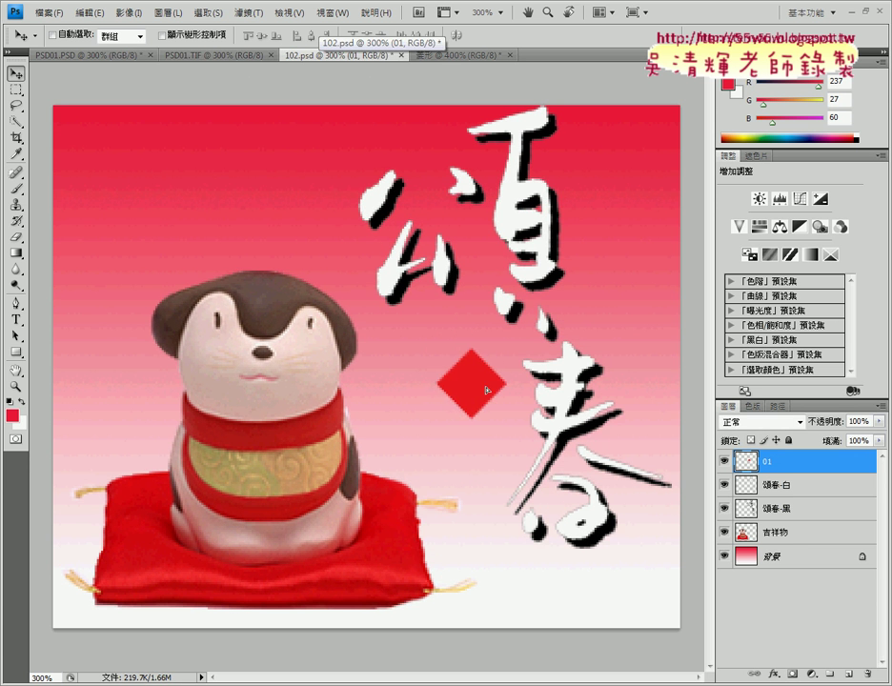
pyautogui.moveTo(477, 382)
pyautogui.mouseDown()
pyautogui.moveTo(490, 395)
pyautogui.moveTo(474, 400)
pyautogui.mouseUp()
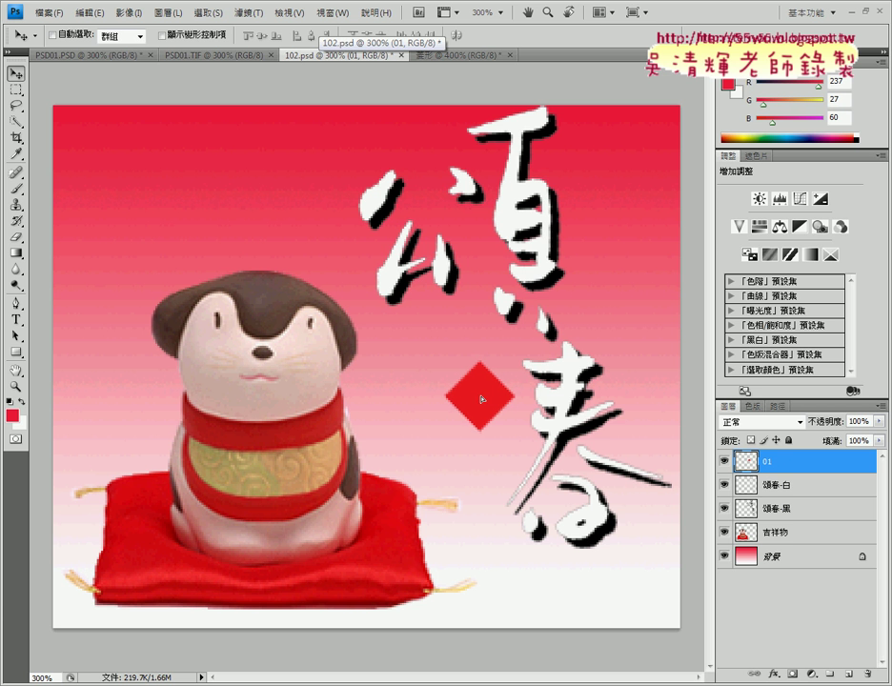
pyautogui.click(235, 55)
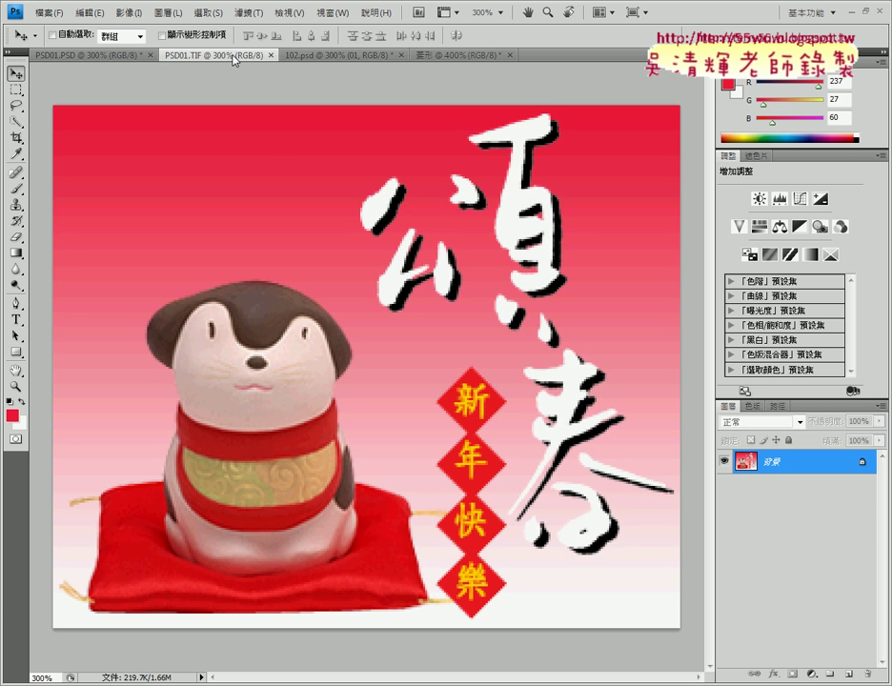
pyautogui.click(322, 55)
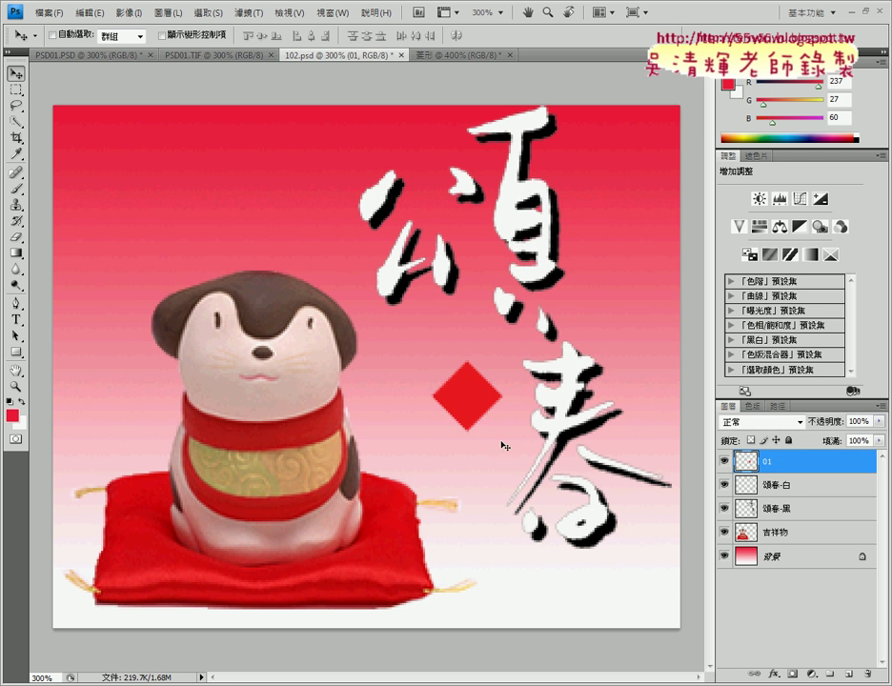
# Duplicate layer 01 as 02 and move the copy below the first diamond
pyautogui.rightClick(749, 468)
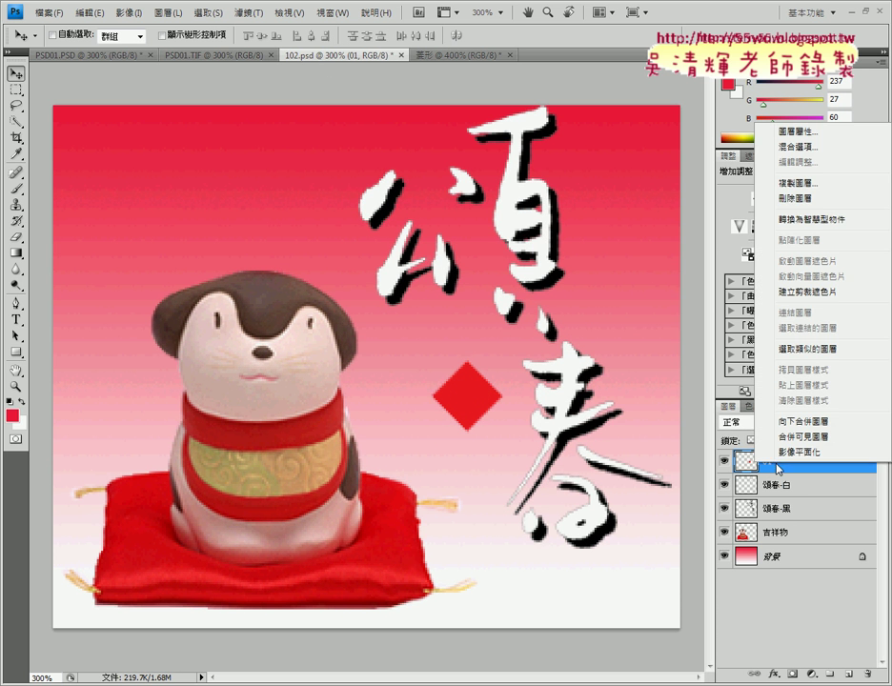
pyautogui.click(800, 192)
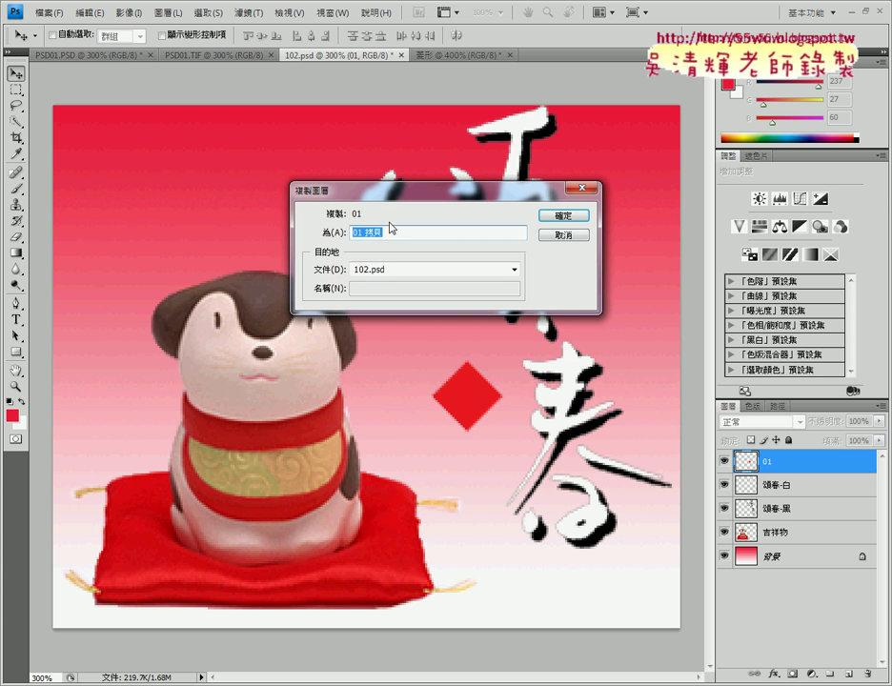
pyautogui.write('02')
pyautogui.press('Return')
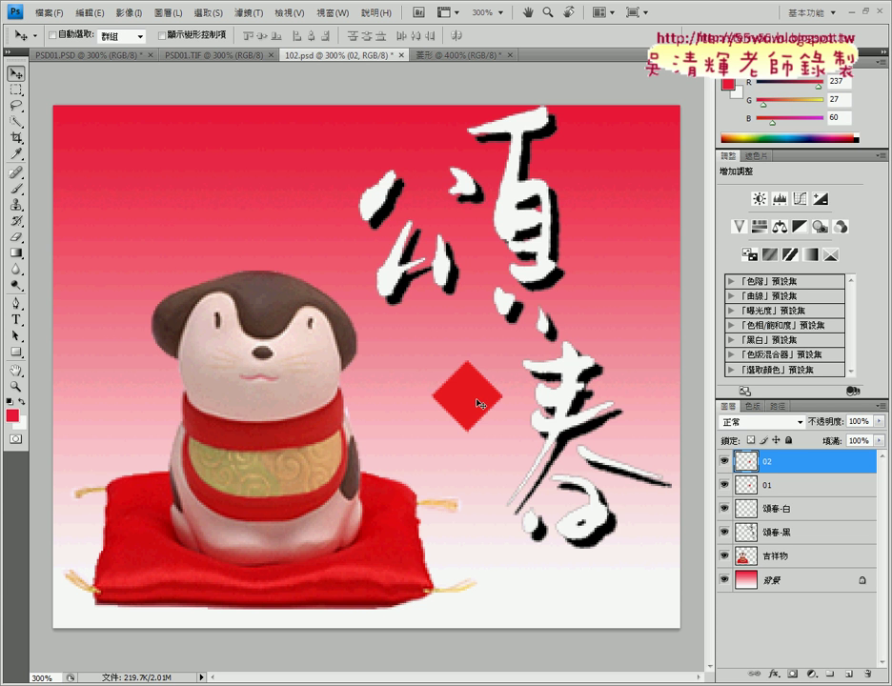
pyautogui.moveTo(478, 404); pyautogui.dragTo(478, 463)
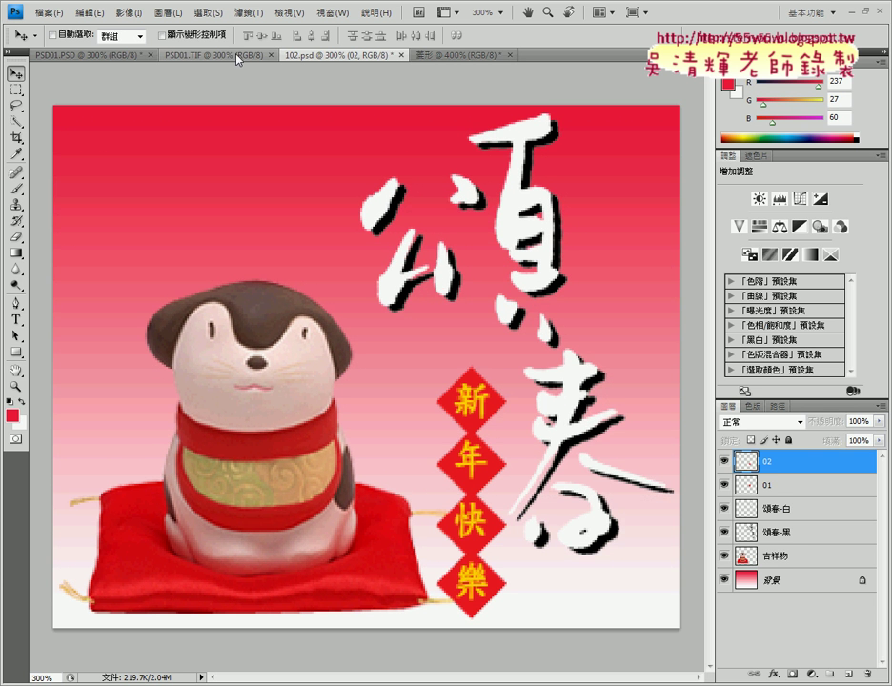
pyautogui.click(237, 55)
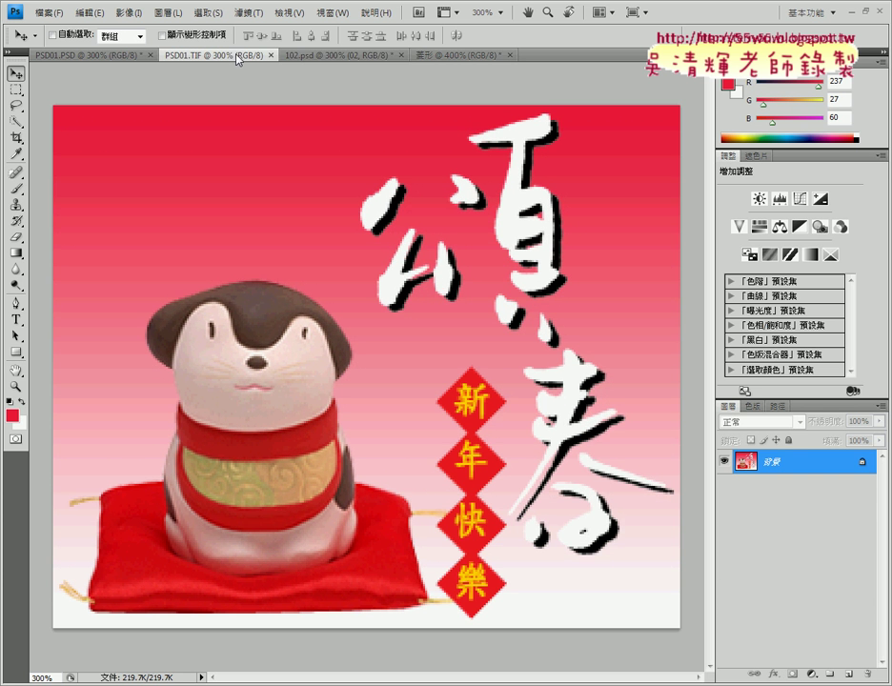
pyautogui.click(311, 57)
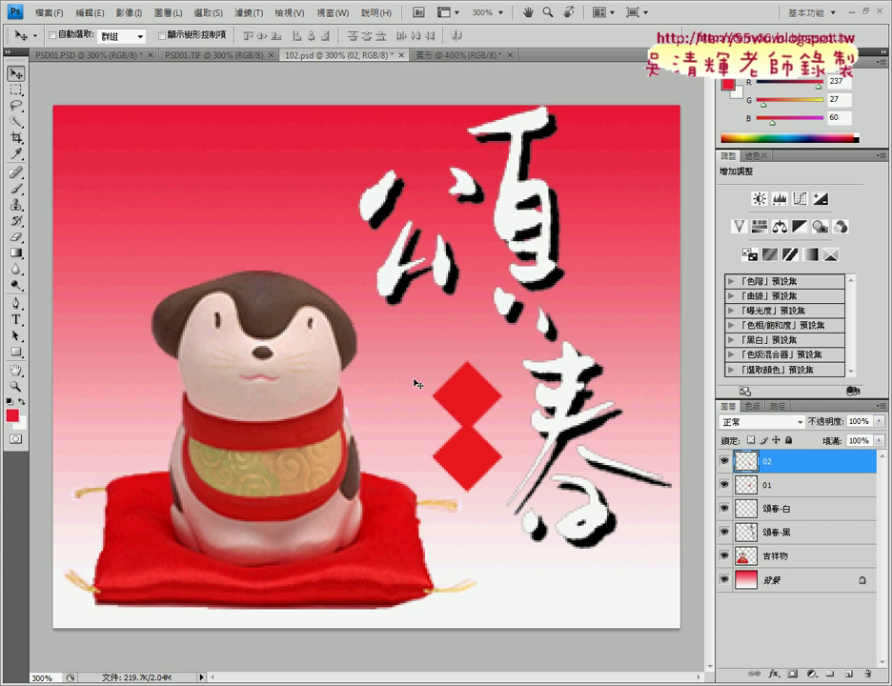
# Duplicate layer 02 as 03 and place it below the second diamond
pyautogui.rightClick(754, 461)
pyautogui.click(793, 181)
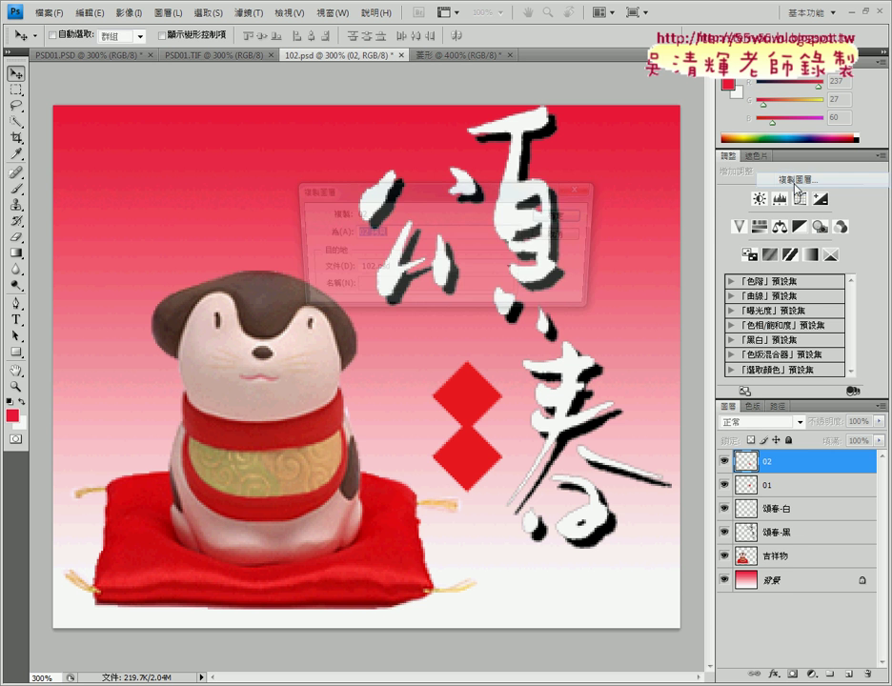
pyautogui.write('03')
pyautogui.press('Return')
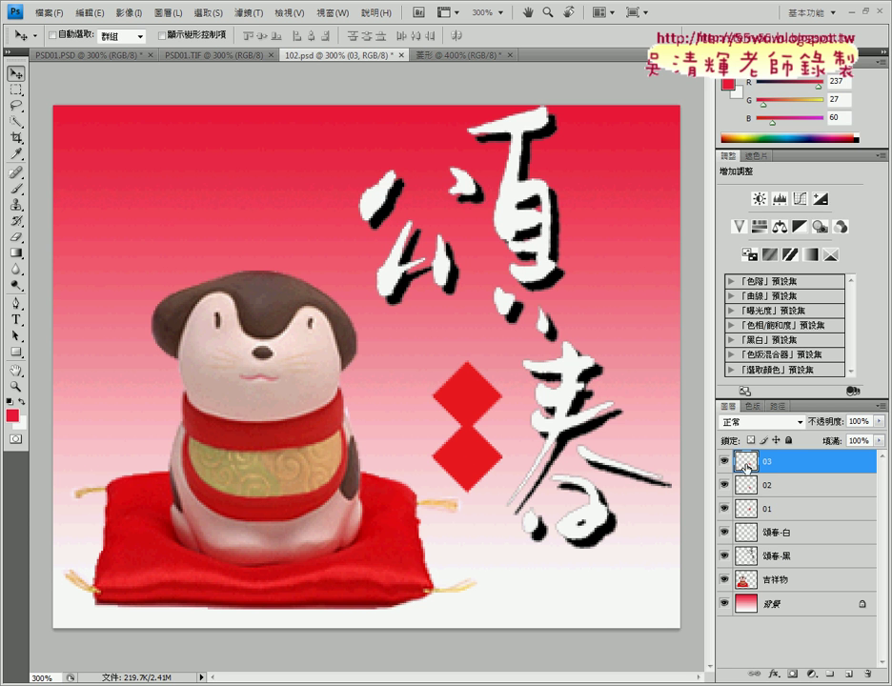
pyautogui.moveTo(470, 466); pyautogui.dragTo(474, 526)
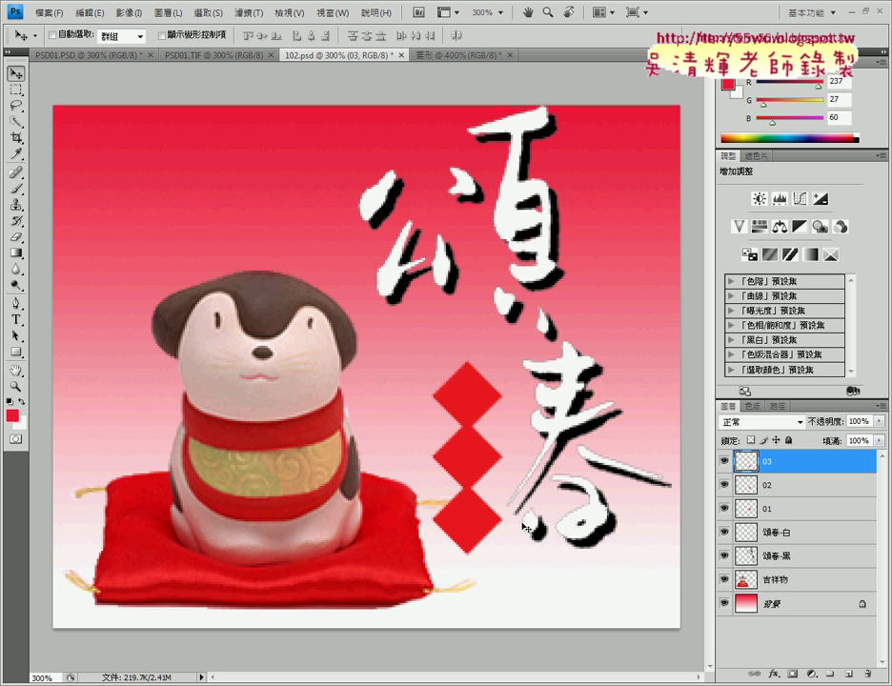
# Duplicate layer 03 as 04, place it below the third diamond, and compare with the reference
pyautogui.rightClick(785, 467)
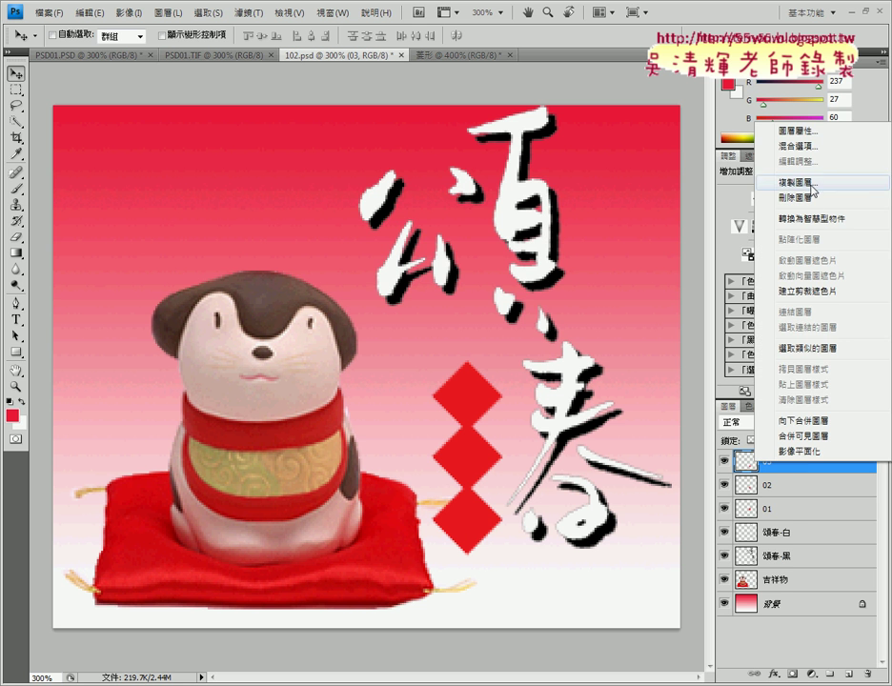
pyautogui.click(595, 139)
pyautogui.write('04')
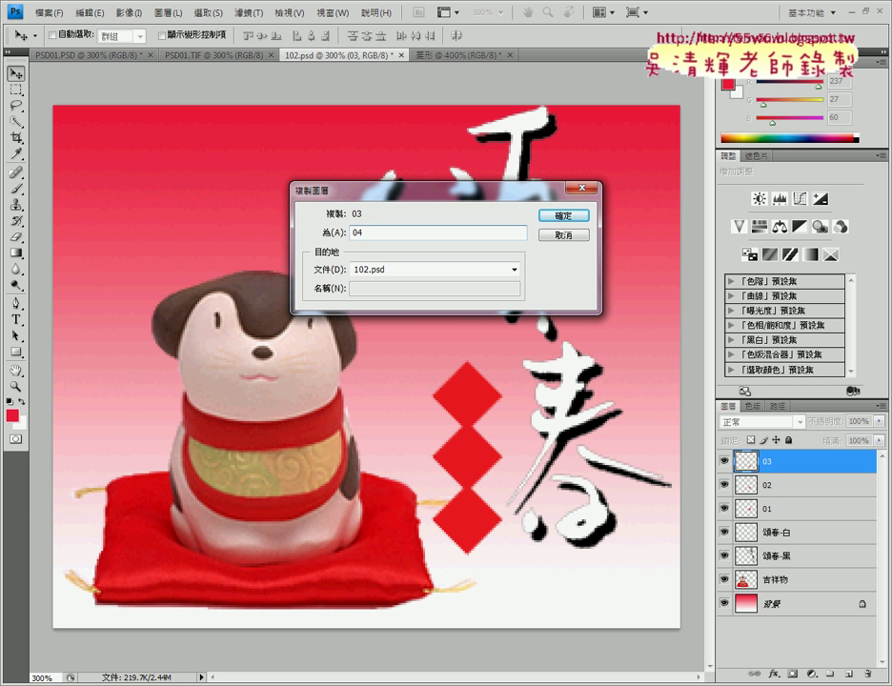
pyautogui.press('Return')
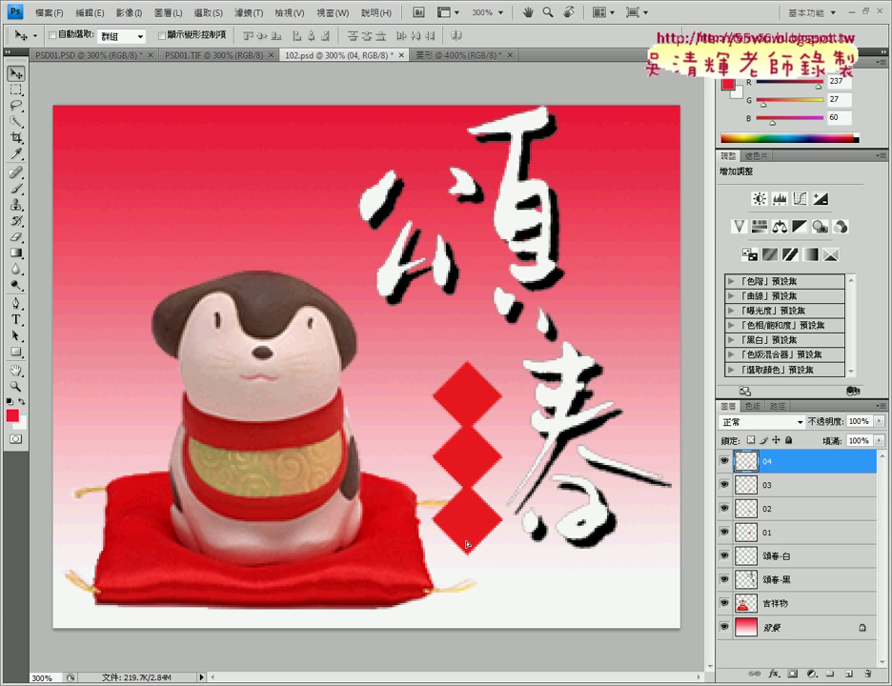
pyautogui.moveTo(466, 544); pyautogui.dragTo(469, 598)
pyautogui.press('Up')
pyautogui.press('Up')
pyautogui.press('Up')
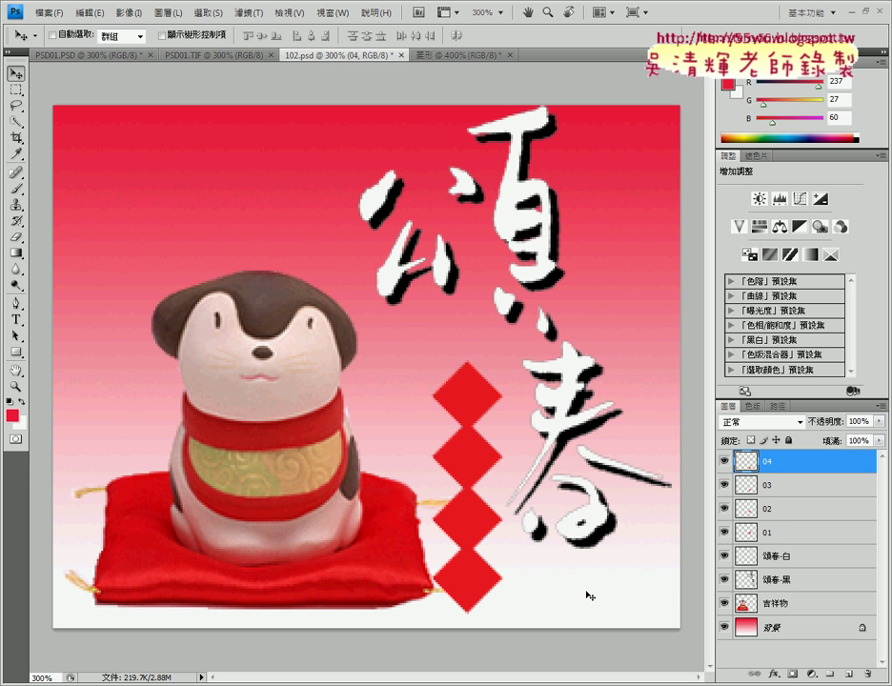
pyautogui.click(227, 57)
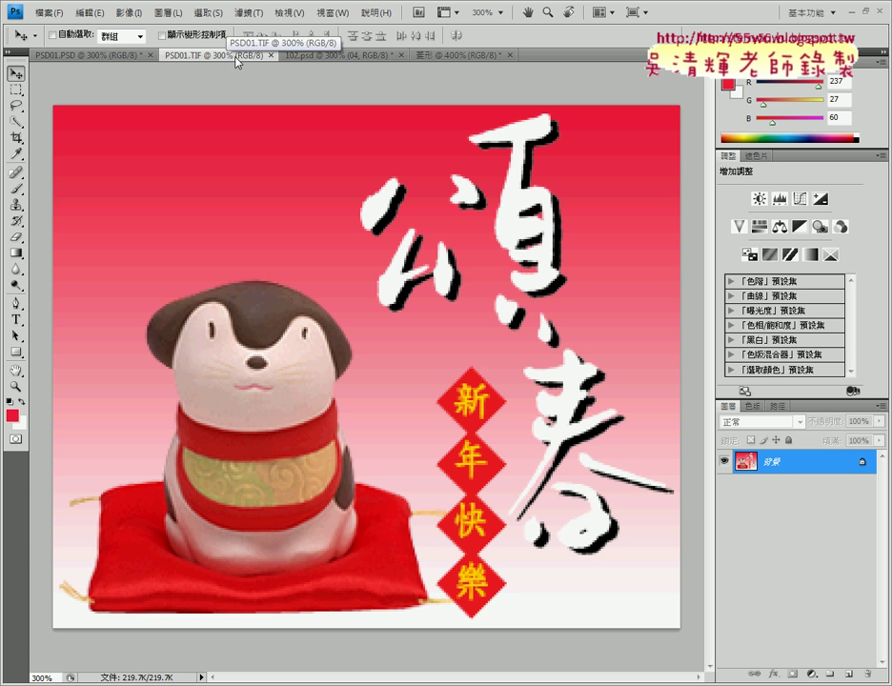
pyautogui.click(324, 55)
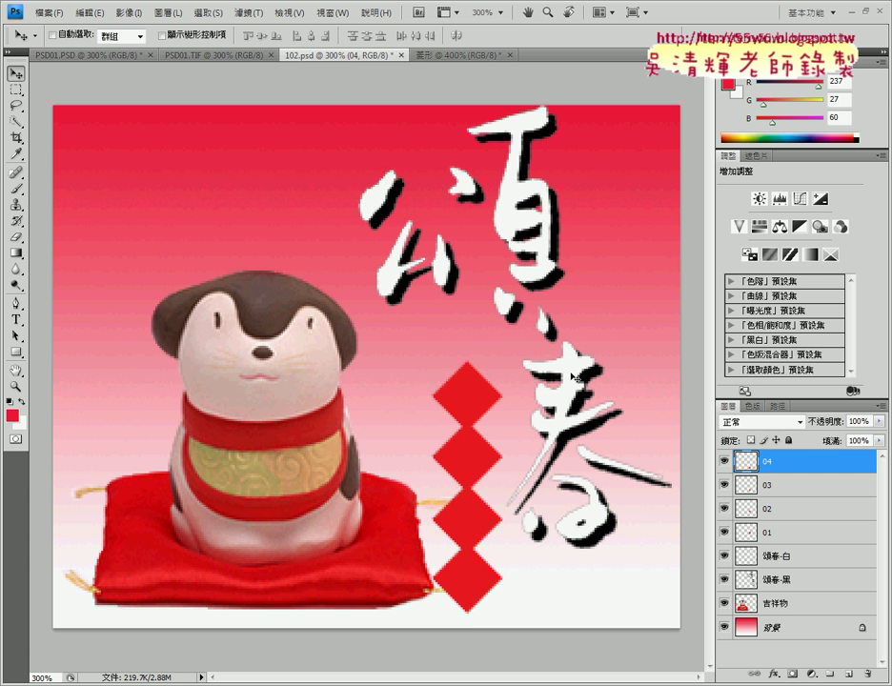
# Link diamond layers 01–04 and nudge the linked column one step right
pyautogui.keyDown('shift'); pyautogui.click(774, 534); pyautogui.keyUp('shift')
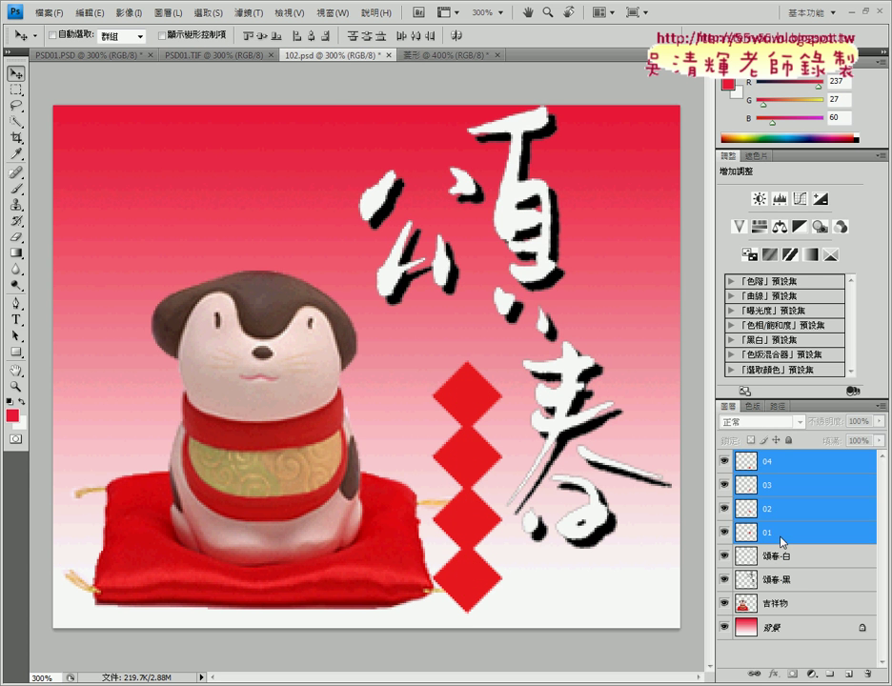
pyautogui.rightClick(782, 537)
pyautogui.click(794, 385)
pyautogui.press('Right')
pyautogui.press('Right')
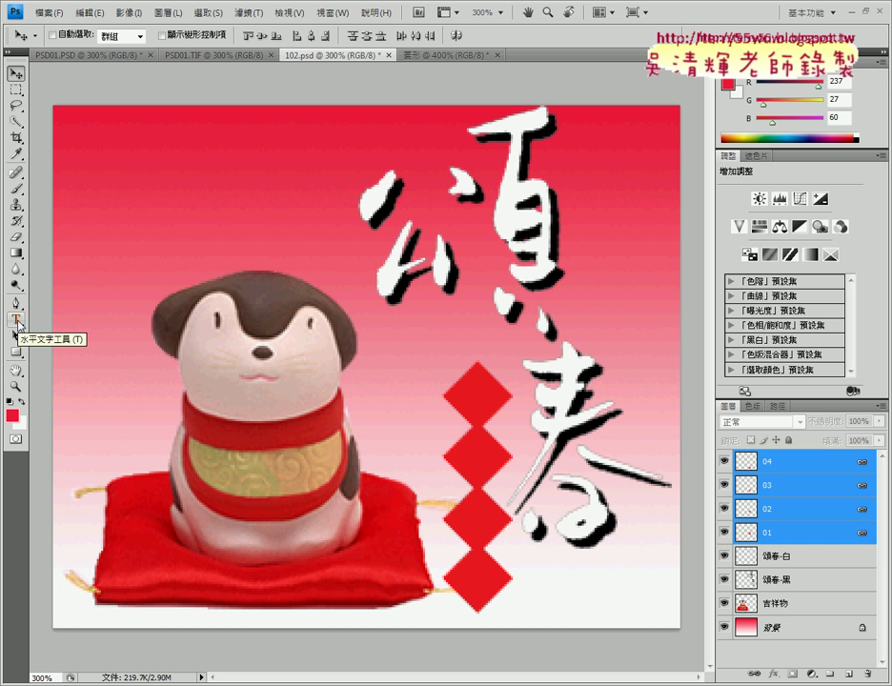
# Pick the Vertical Type Tool, show the Character panel, and switch to the exam PDF
pyautogui.click(16, 322)
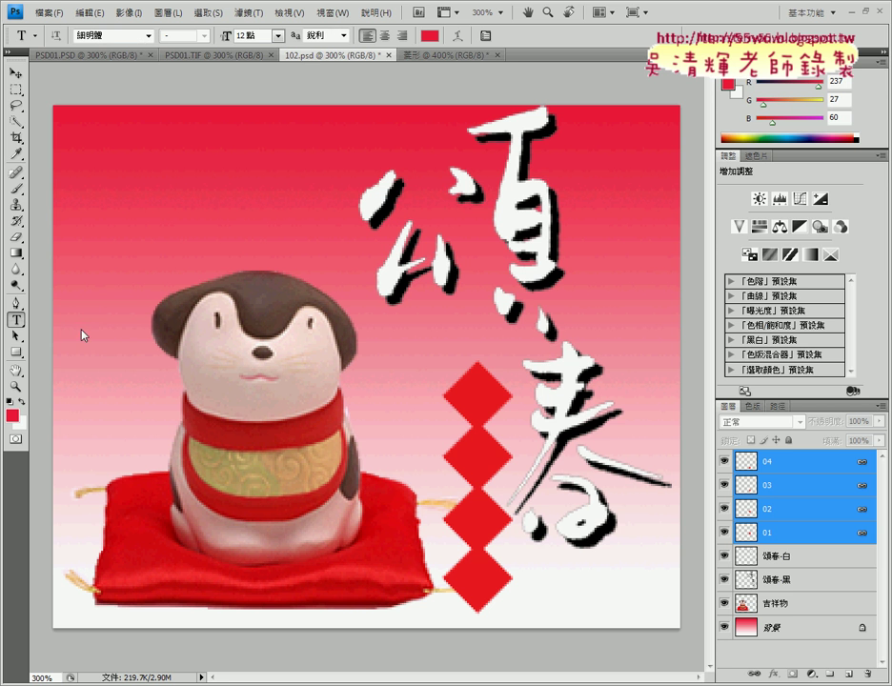
pyautogui.click(15, 320)
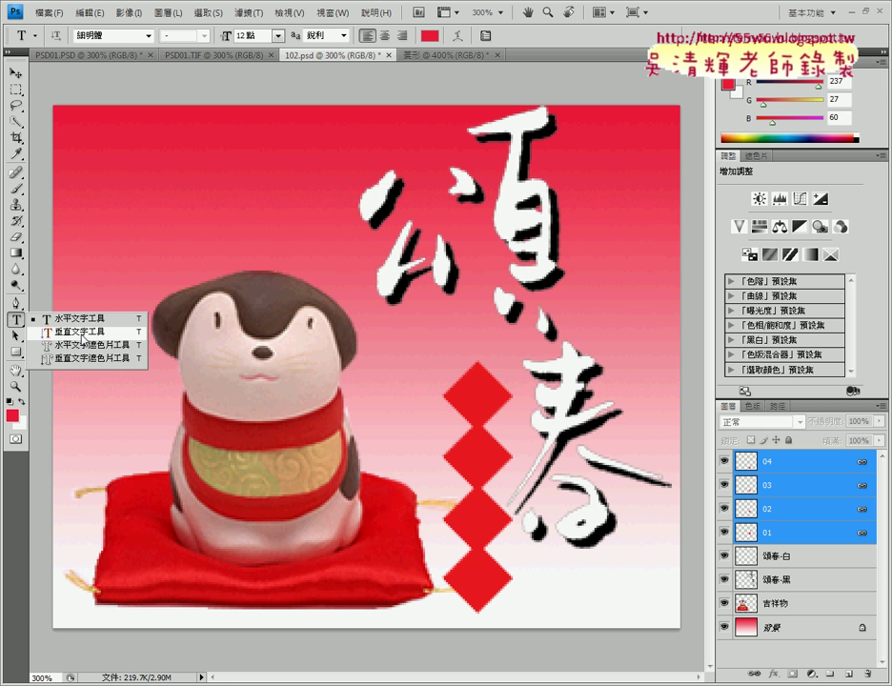
pyautogui.click(82, 336)
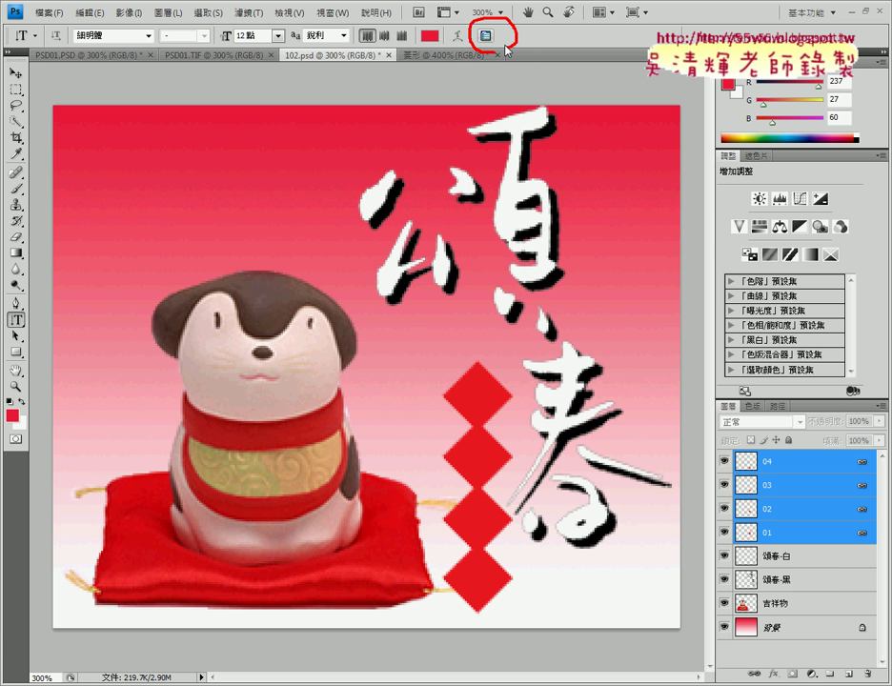
pyautogui.click(485, 34)
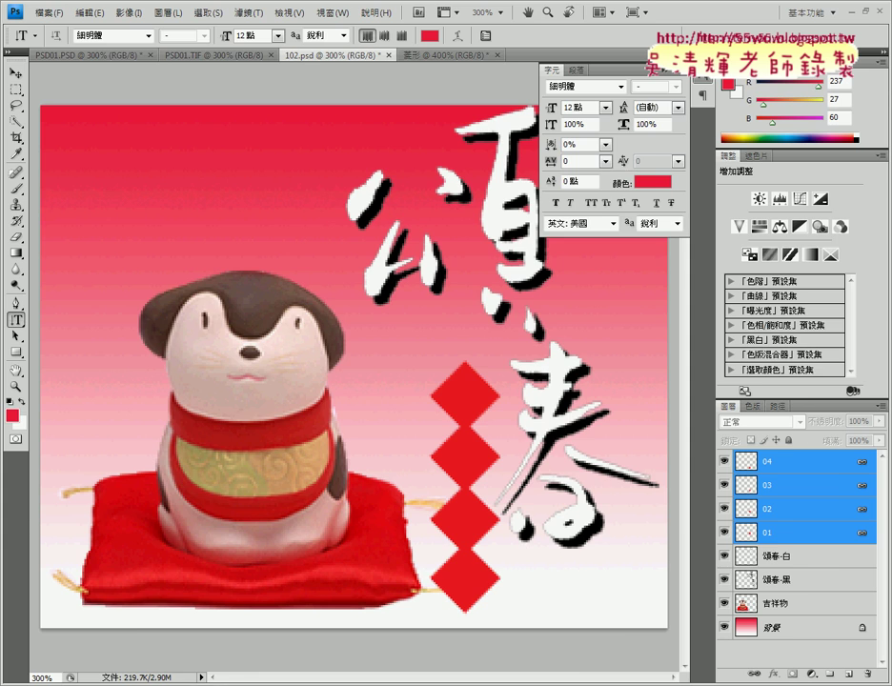
pyautogui.hotkey('alt', 'Tab')
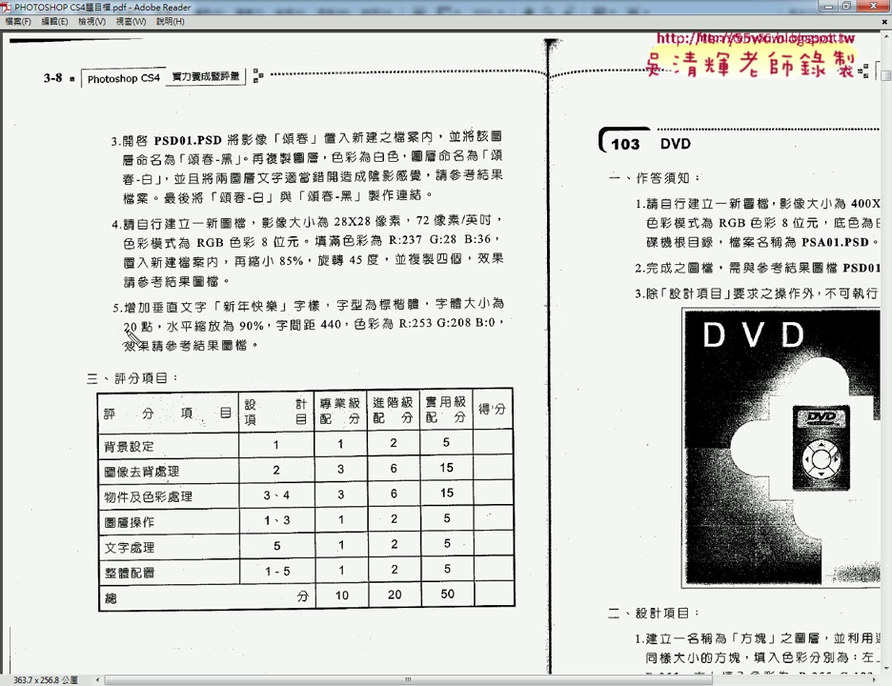
pyautogui.moveTo(387, 310); pyautogui.dragTo(425, 311)
pyautogui.moveTo(124, 335); pyautogui.dragTo(263, 332)
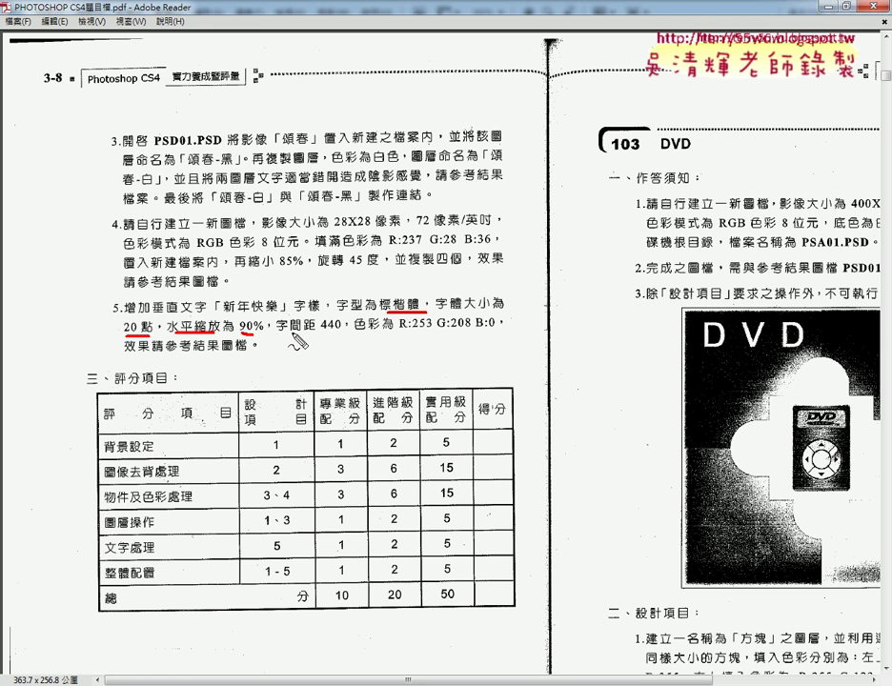
pyautogui.moveTo(321, 334); pyautogui.dragTo(345, 333)
pyautogui.moveTo(400, 335); pyautogui.dragTo(471, 336)
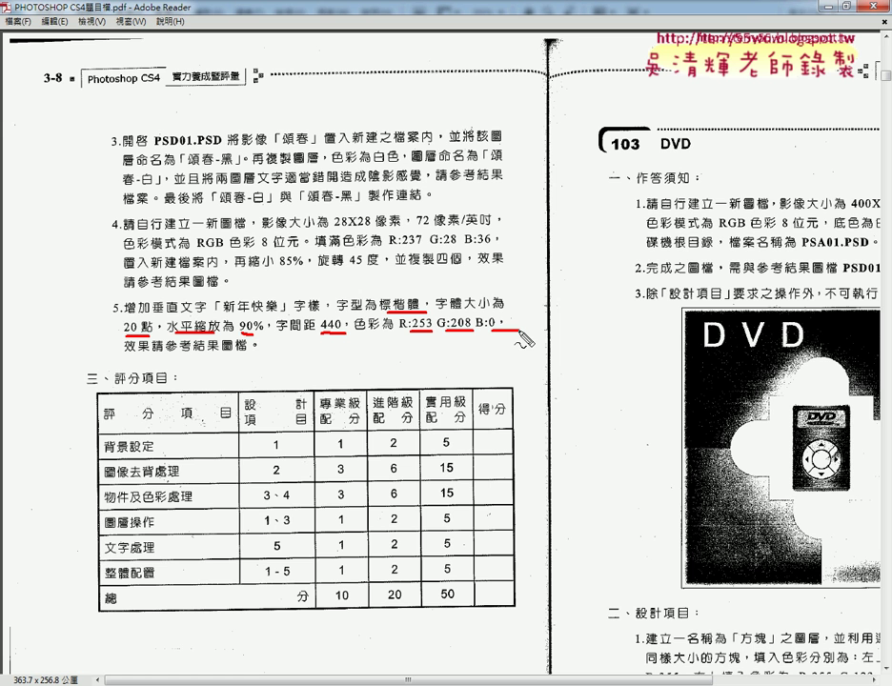
pyautogui.press('Escape')
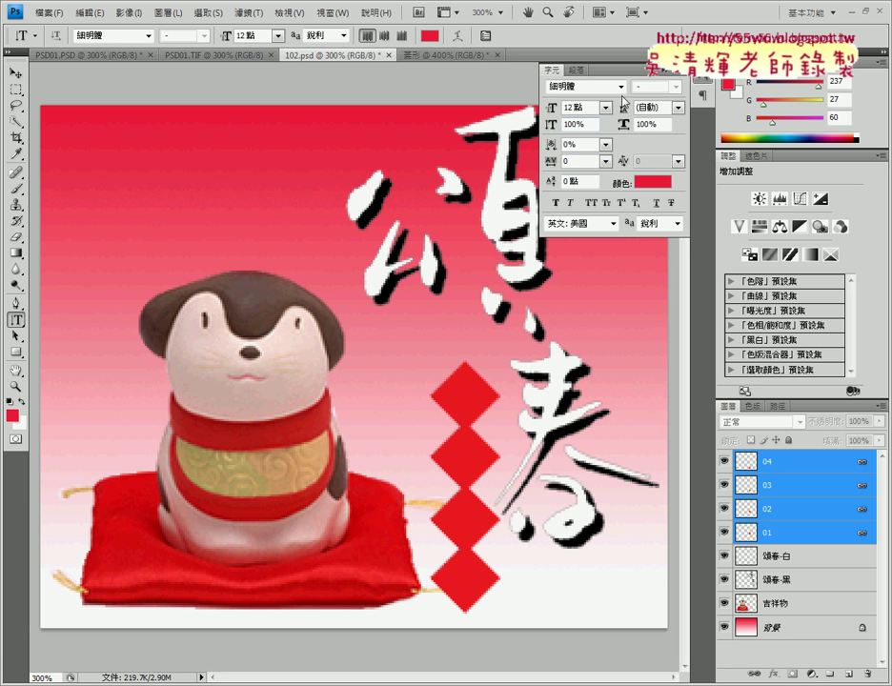
# Set the type font to 標楷體 at 20 pt and enter tracking 440
pyautogui.click(621, 87)
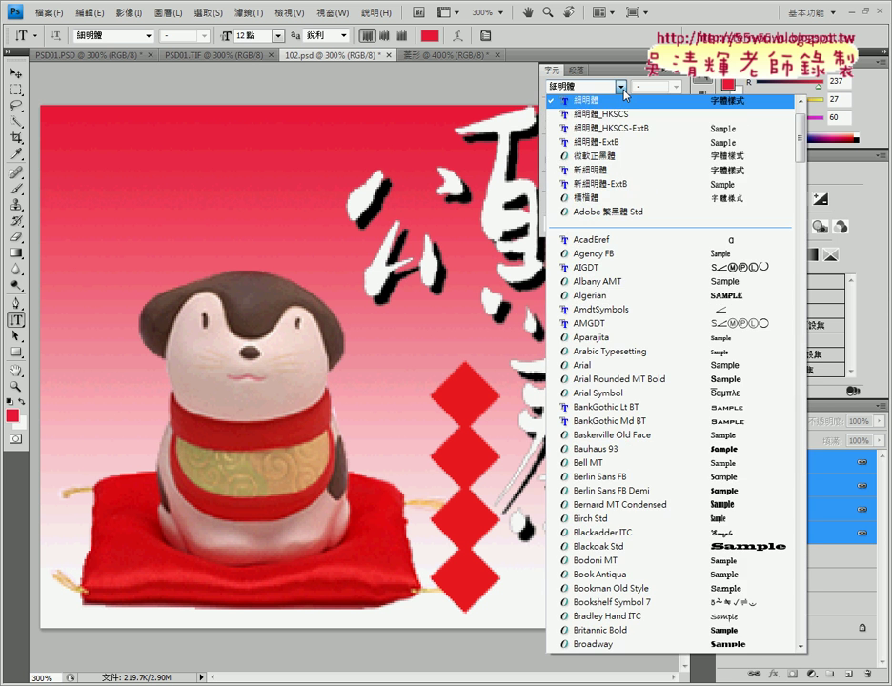
pyautogui.click(610, 198)
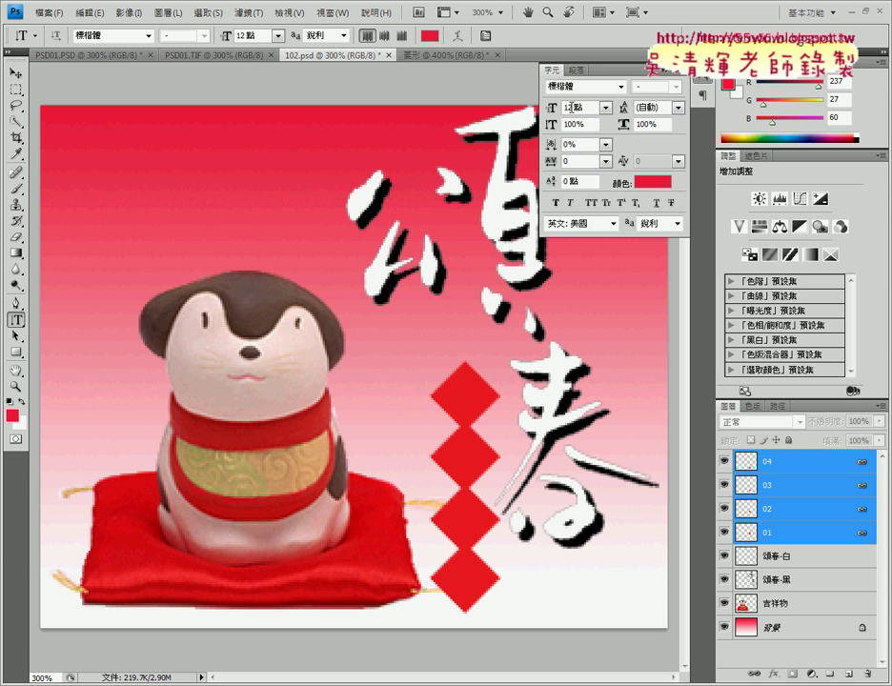
pyautogui.moveTo(577, 107); pyautogui.dragTo(560, 111)
pyautogui.write('20')
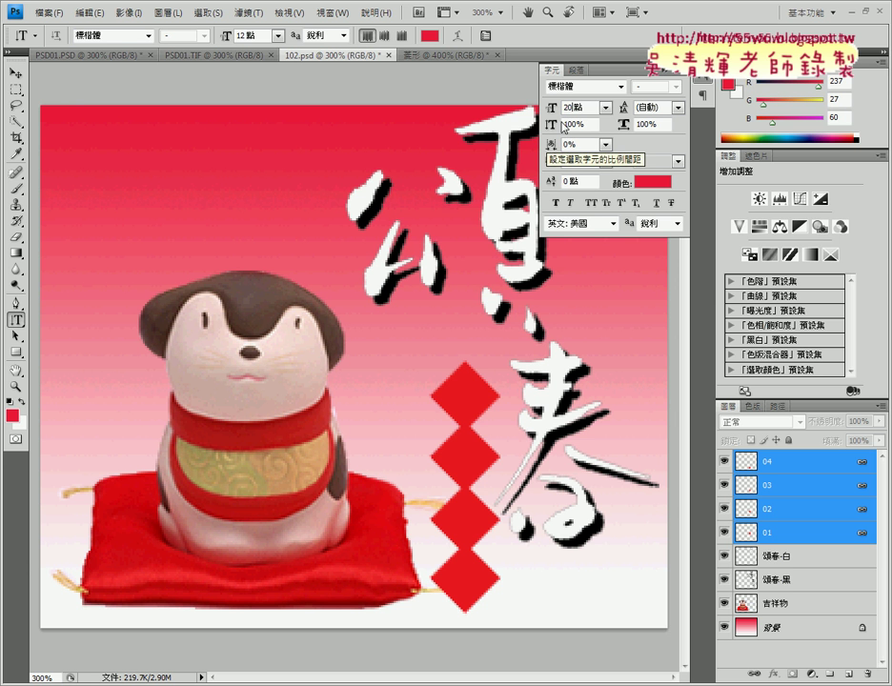
pyautogui.click(629, 124)
pyautogui.write('90')
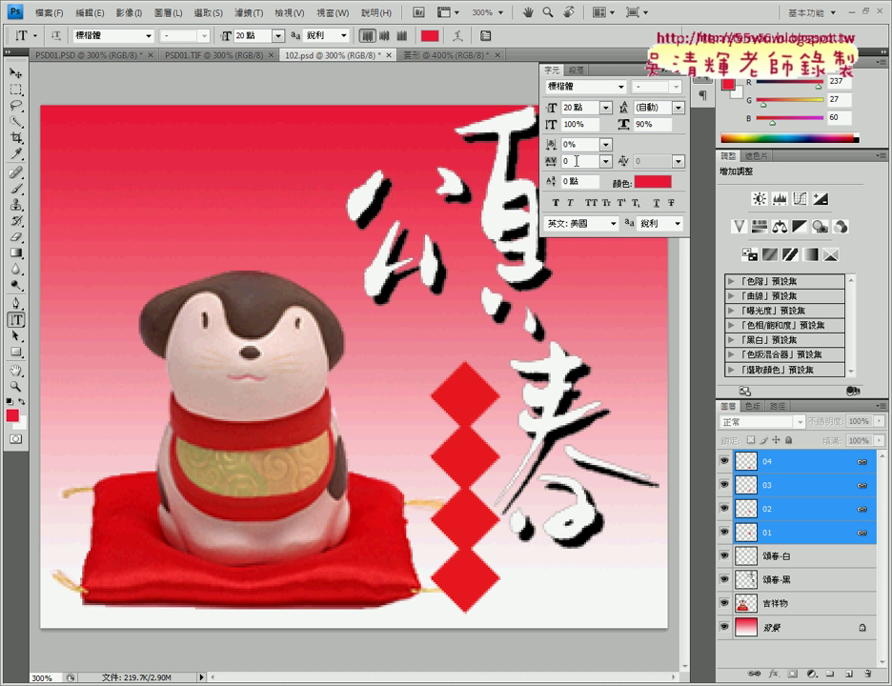
pyautogui.doubleClick(577, 162)
pyautogui.write('44')
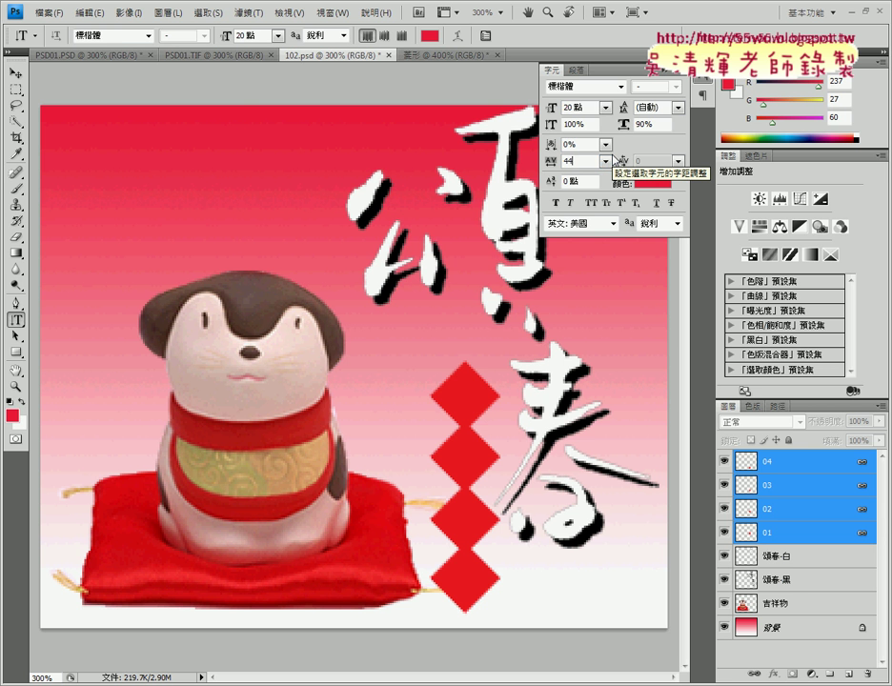
pyautogui.write('0')
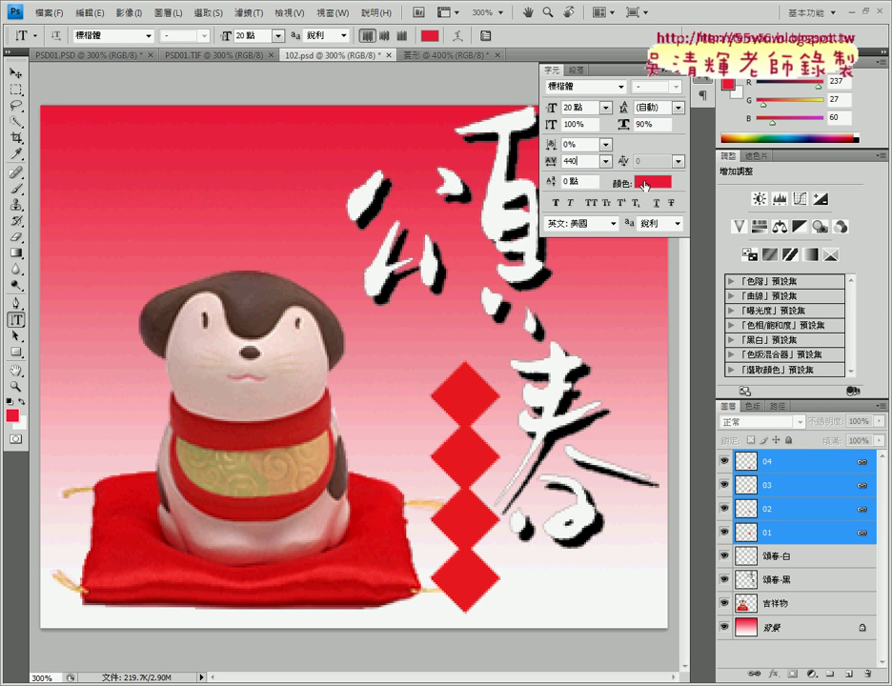
# Set the text colour to yellow R253 G208 B0 (fdd000)
pyautogui.click(654, 181)
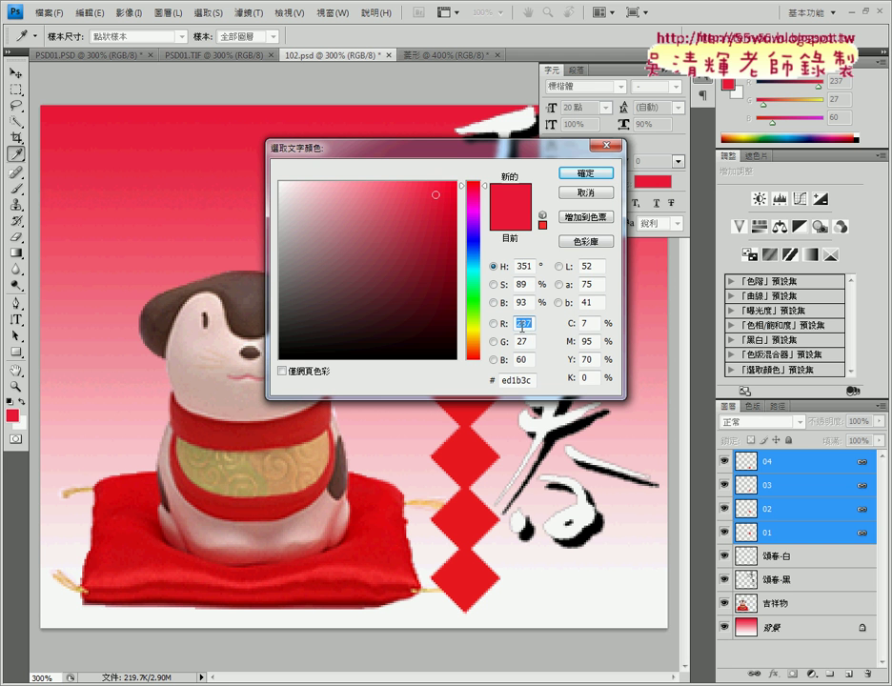
pyautogui.write('253')
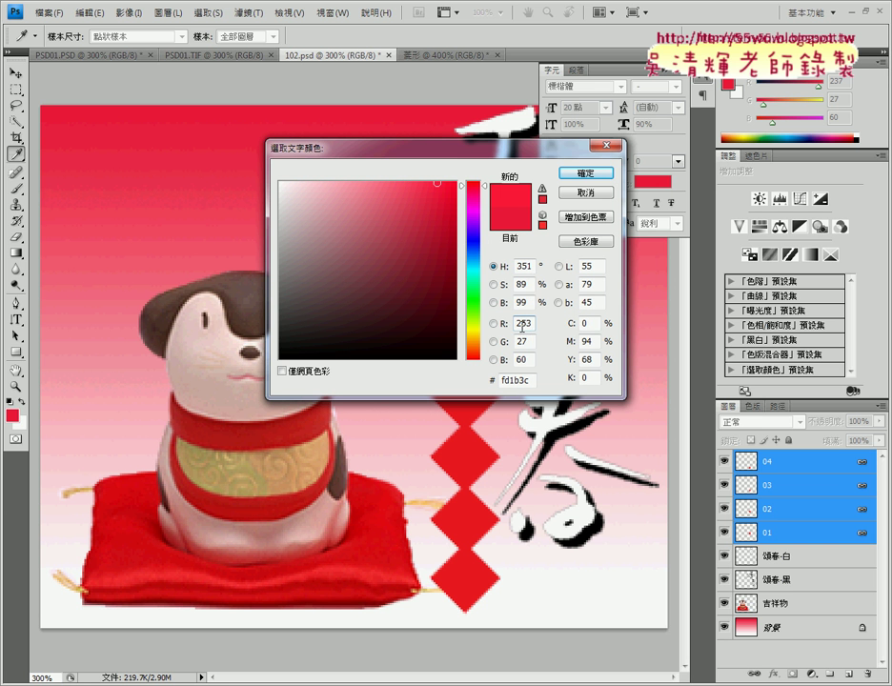
pyautogui.press('Tab')
pyautogui.click(515, 360)
pyautogui.write('0')
pyautogui.hotkey('shift', 'Tab')
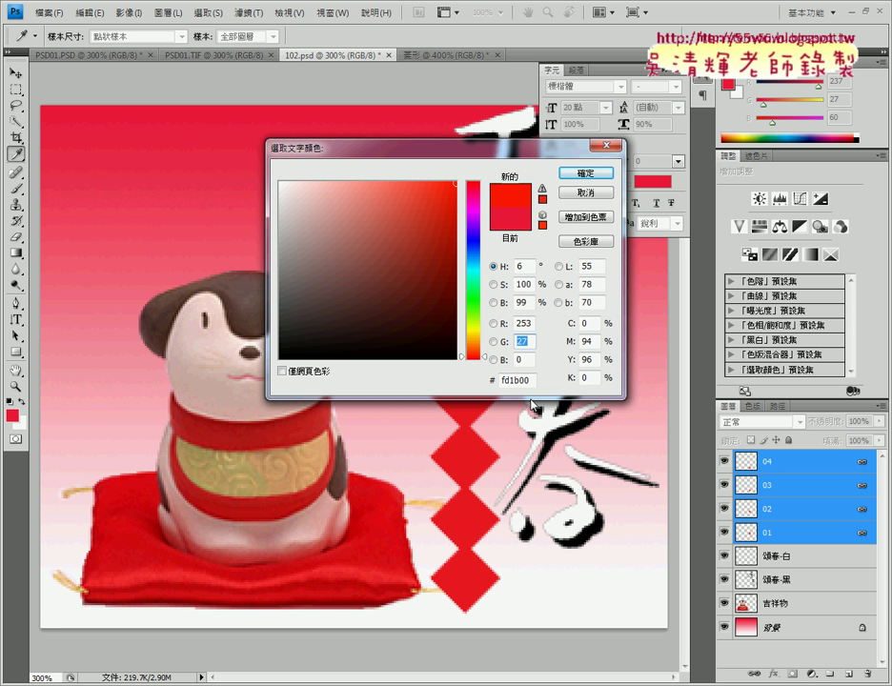
pyautogui.write('208')
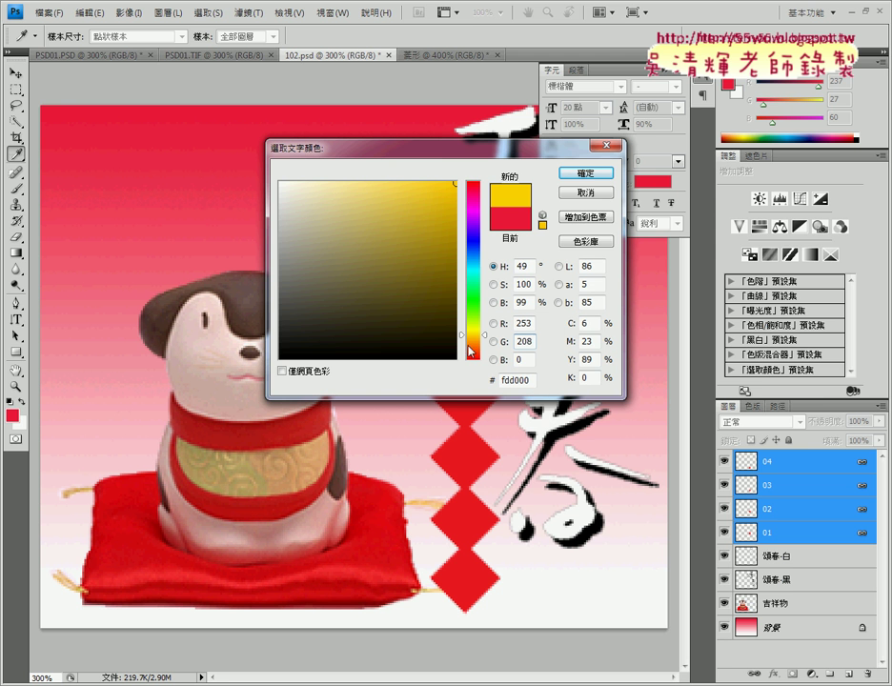
pyautogui.click(585, 173)
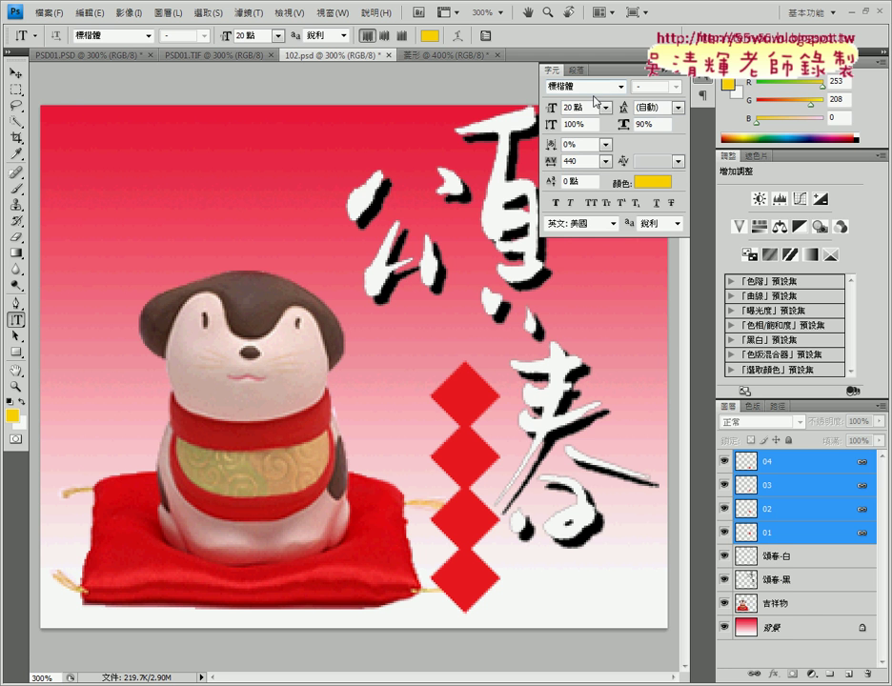
# Type 新年快樂 vertically from the top diamond using Zhuyin input, then commit it
pyautogui.click(461, 374)
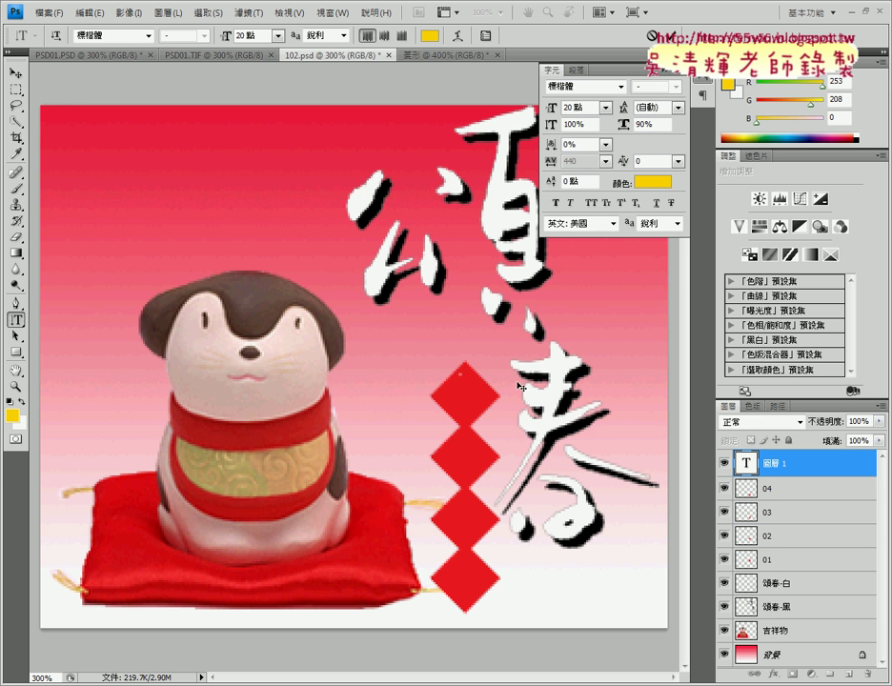
pyautogui.write('ㄈ')
pyautogui.press('BackSpace')
pyautogui.write('ㄒㄧㄣ')
pyautogui.press('space')
pyautogui.write('ㄋ')
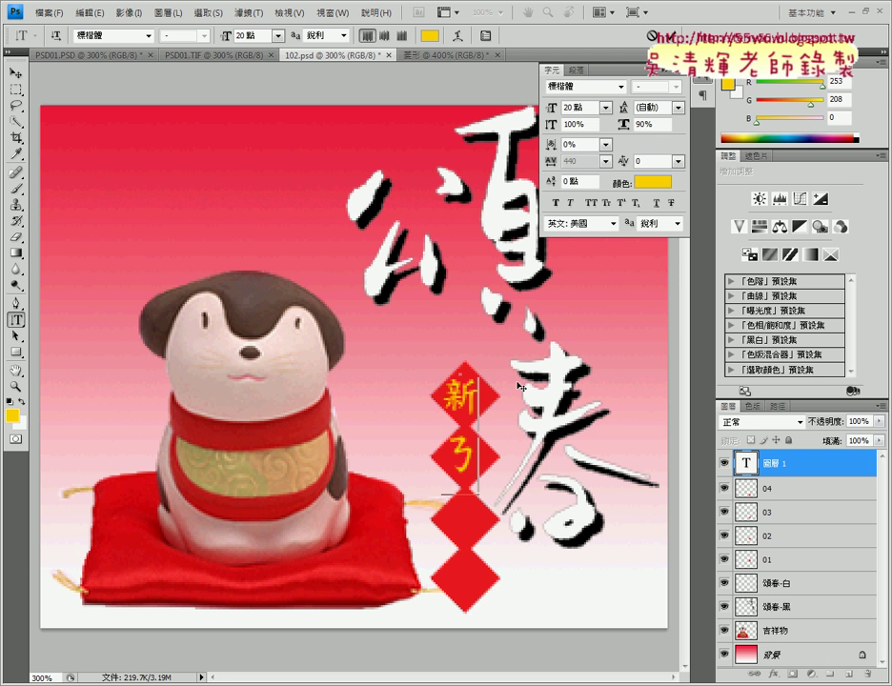
pyautogui.write('ㄧㄢ6')
pyautogui.write('ㄎ')
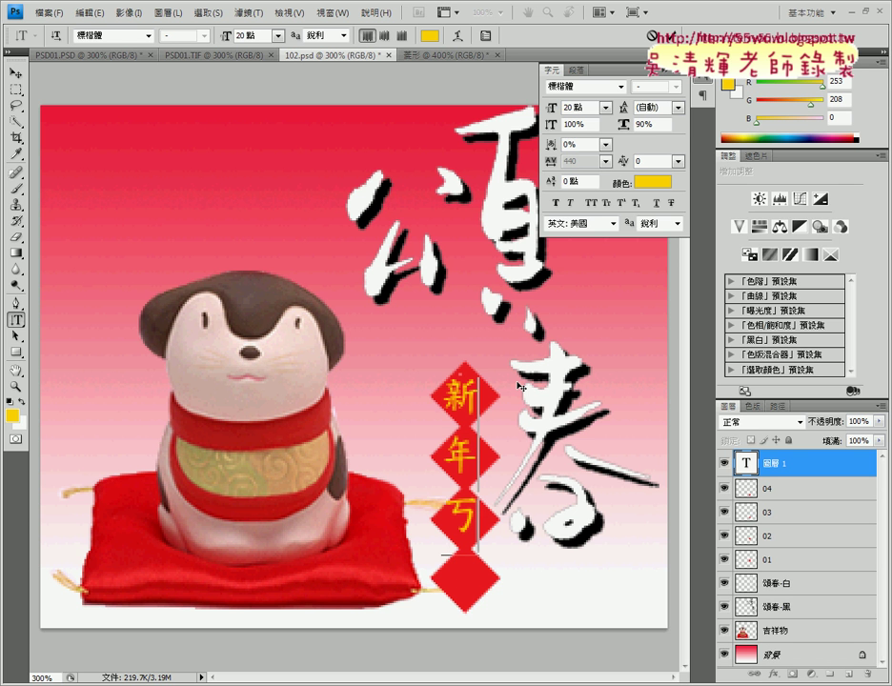
pyautogui.write('ㄨㄞ4ㄌㄜ4')
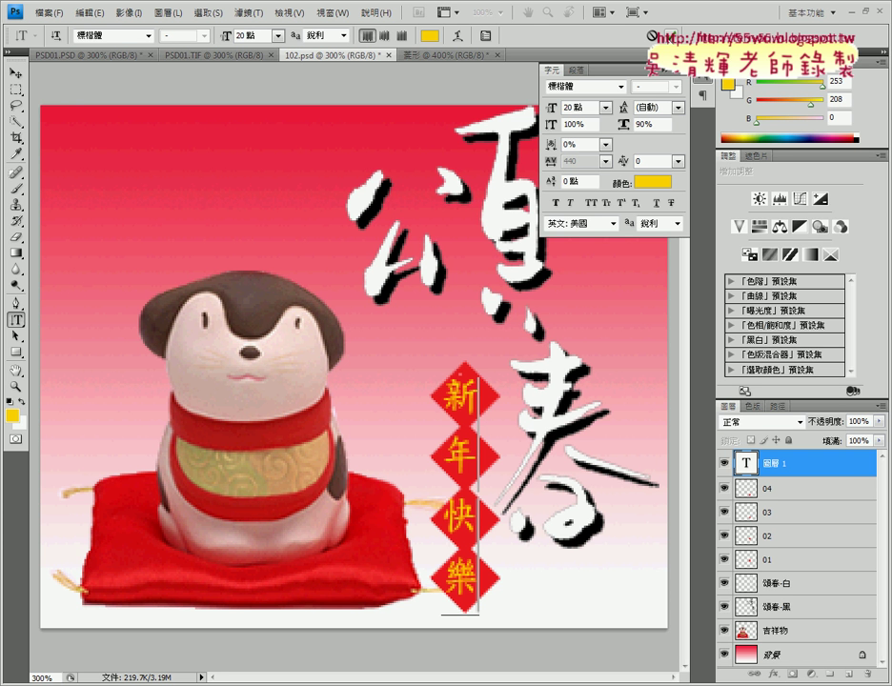
pyautogui.press('ctrl')
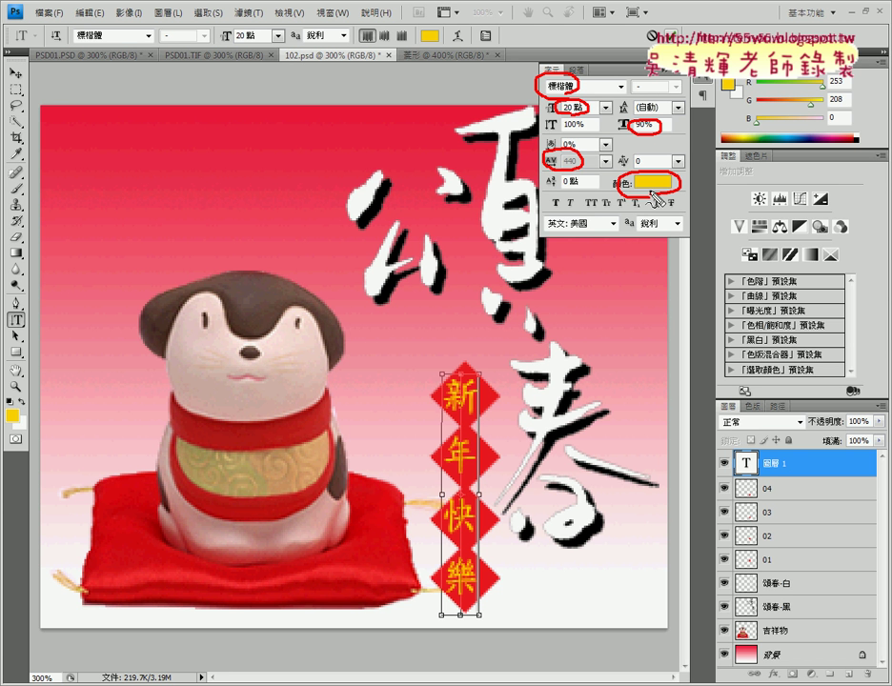
pyautogui.hotkey('ctrl', 'Return')
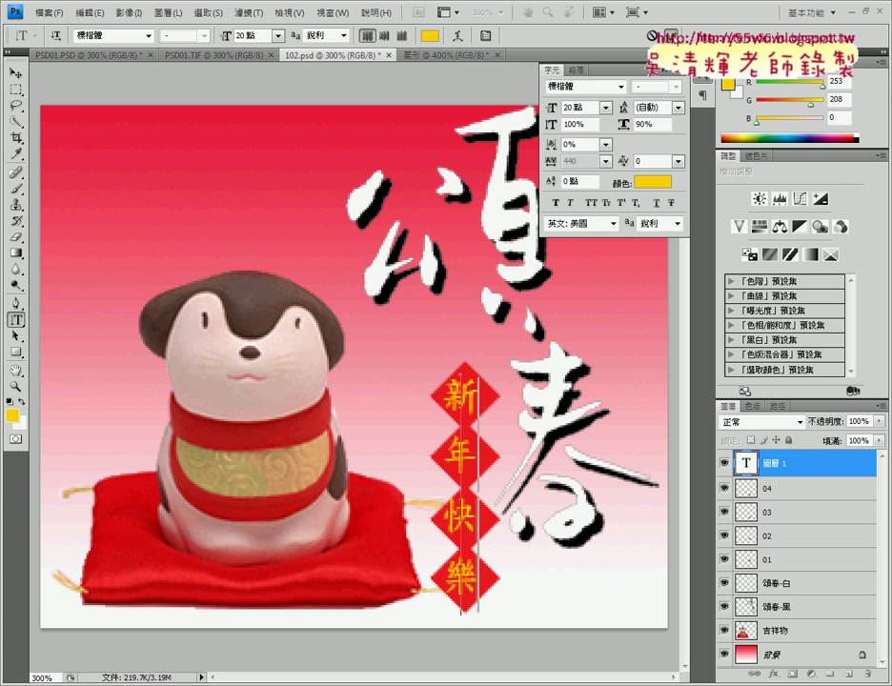
# Discard the first text attempt and close the Character panel
pyautogui.press('Escape')
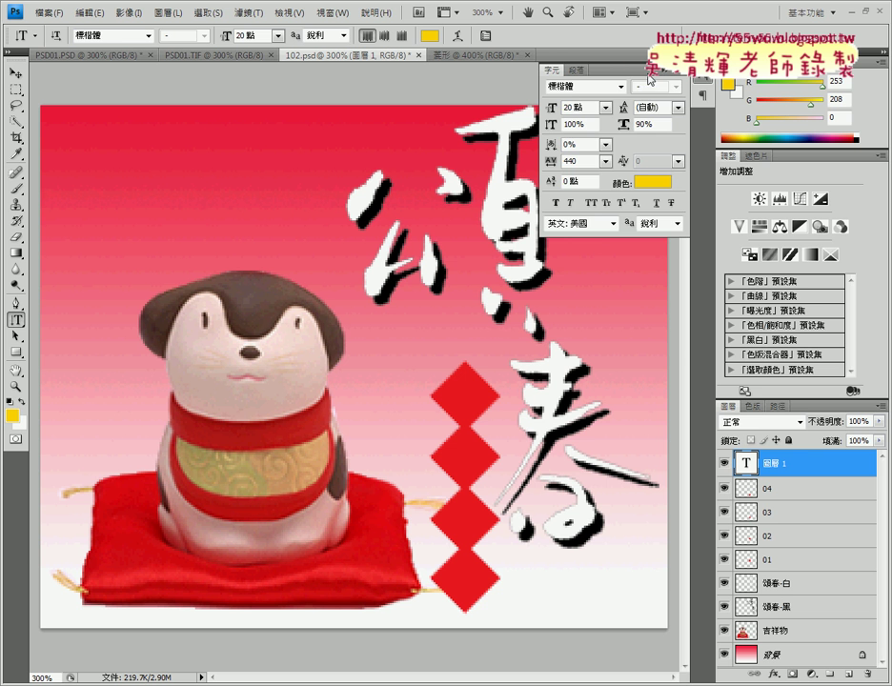
pyautogui.moveTo(664, 74); pyautogui.dragTo(645, 100)
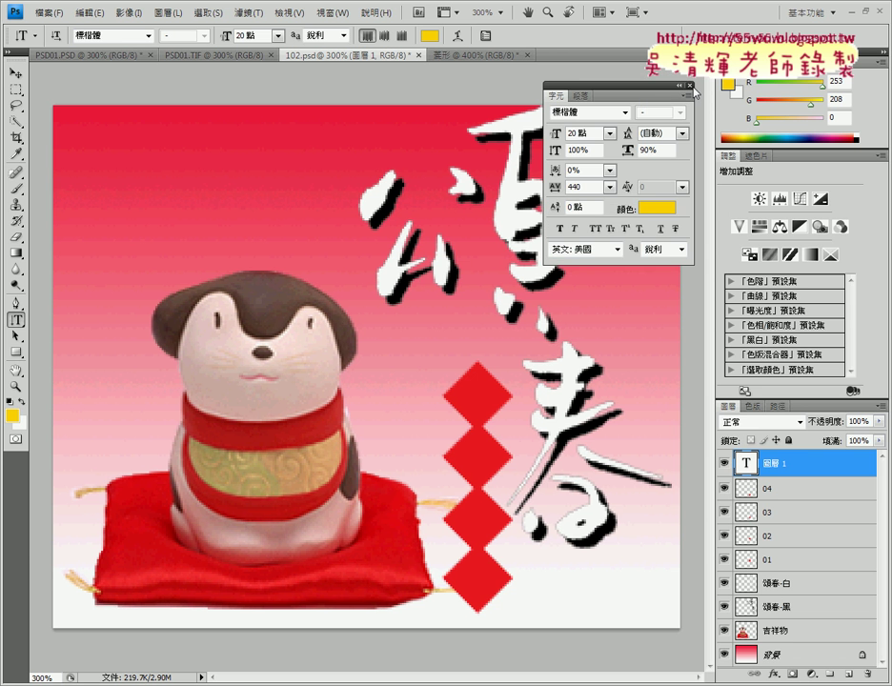
pyautogui.click(685, 87)
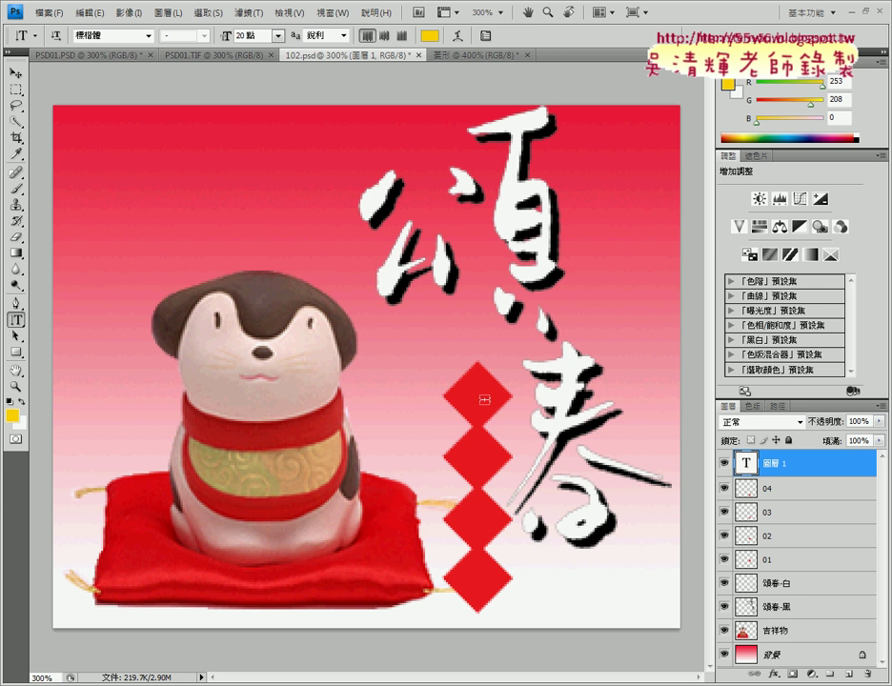
# Retype 新年快樂 vertically on the top diamond and commit it as its own layer
pyautogui.click(476, 381)
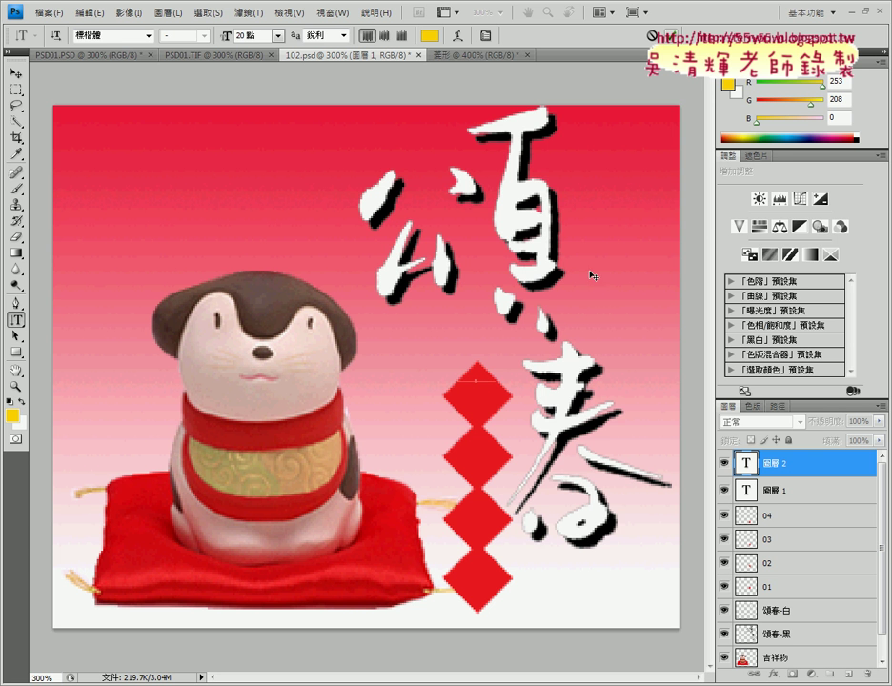
pyautogui.click(486, 34)
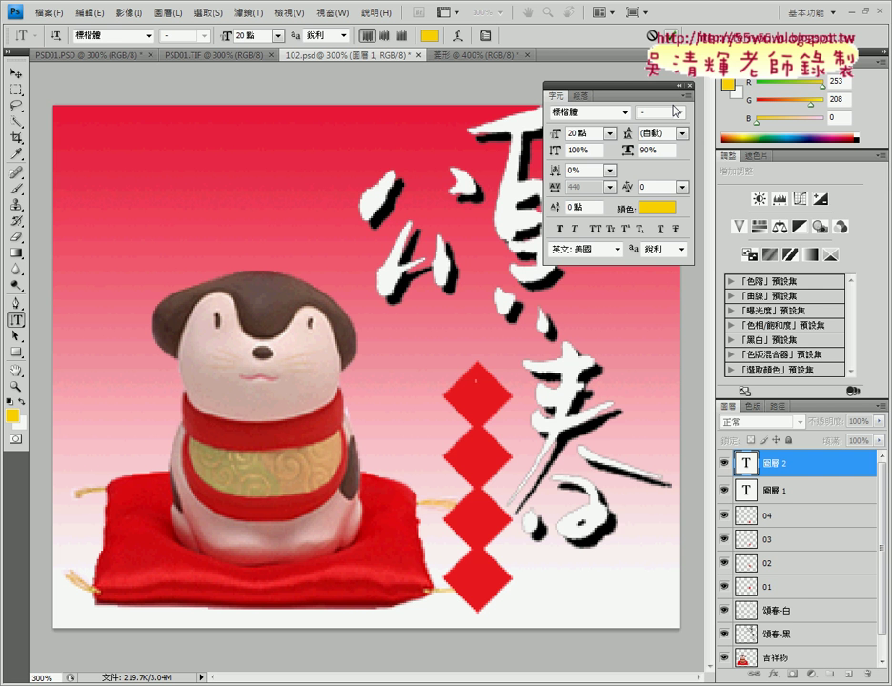
pyautogui.write('ㄒ一ㄣ')
pyautogui.press('space')
pyautogui.write('ㄋ一ㄢ')
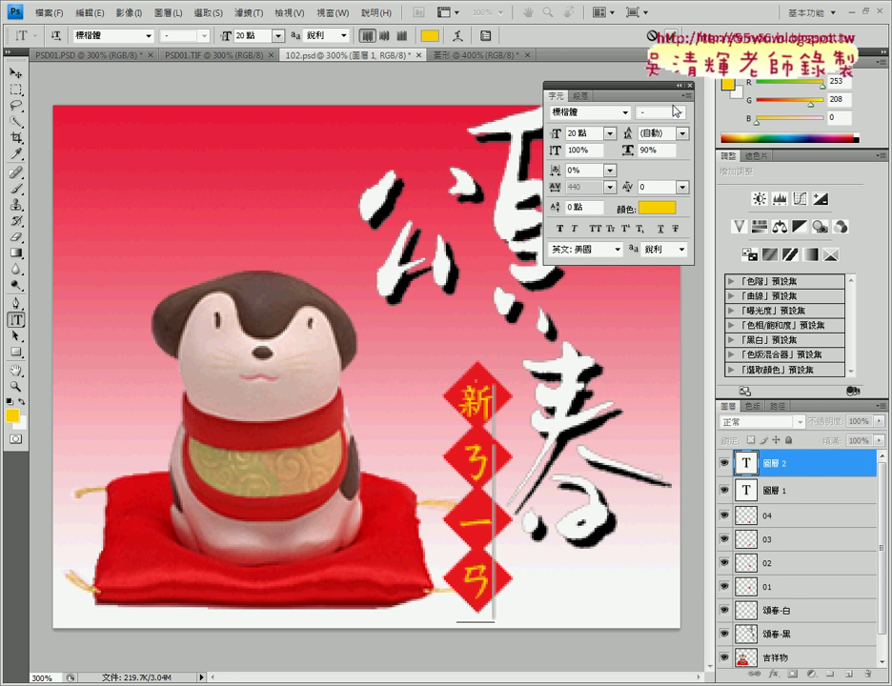
pyautogui.write('ˊ')
pyautogui.write('快ㄌ')
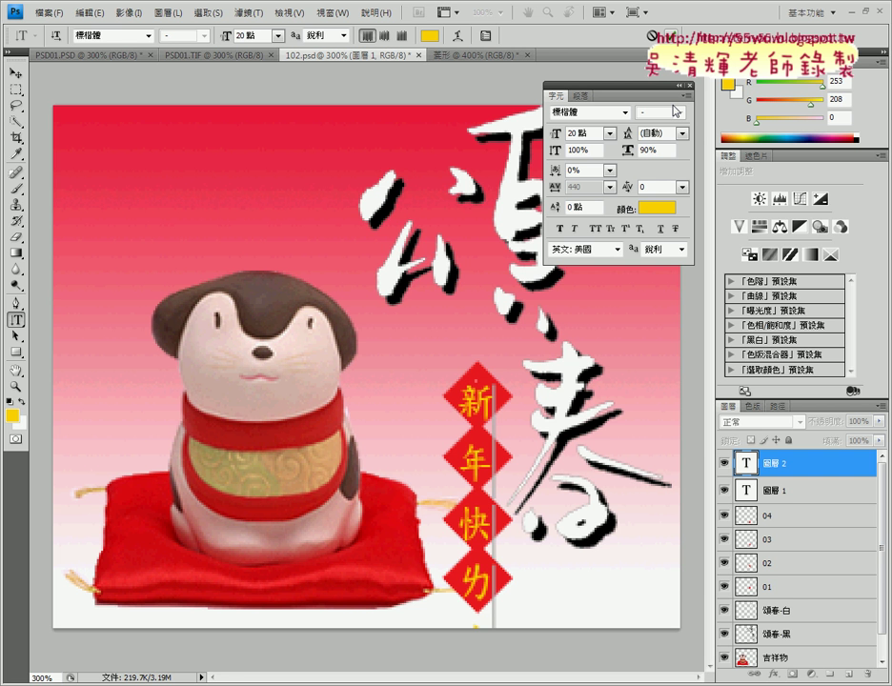
pyautogui.write('ㄜˋ')
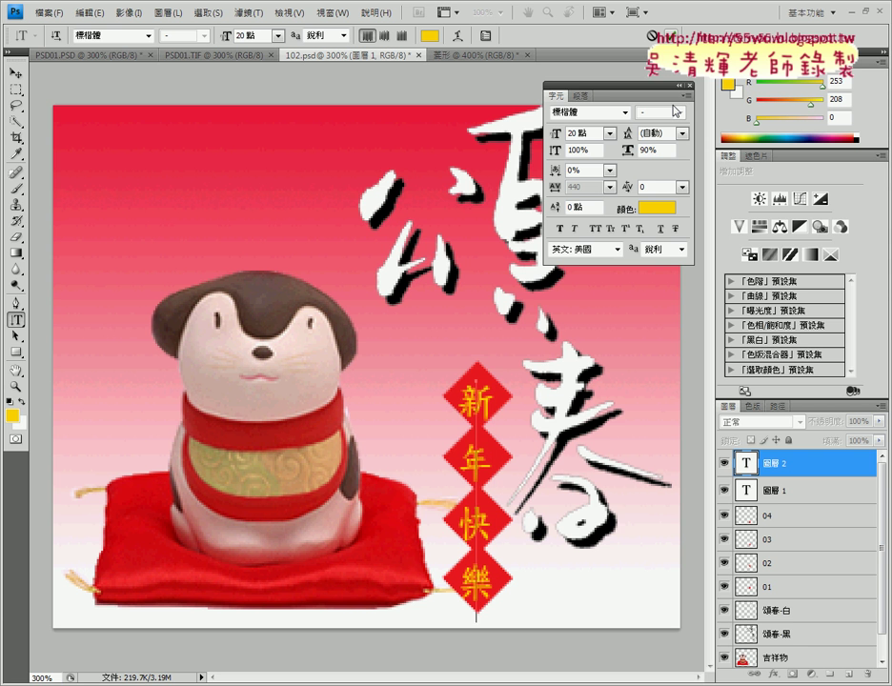
pyautogui.press('Return')
pyautogui.click(670, 35)
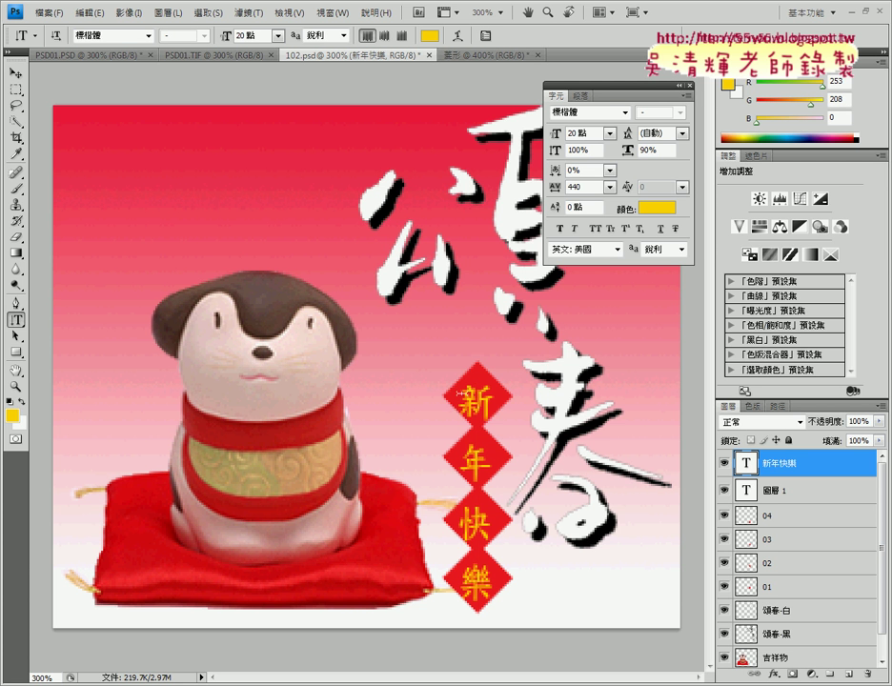
pyautogui.click(15, 72)
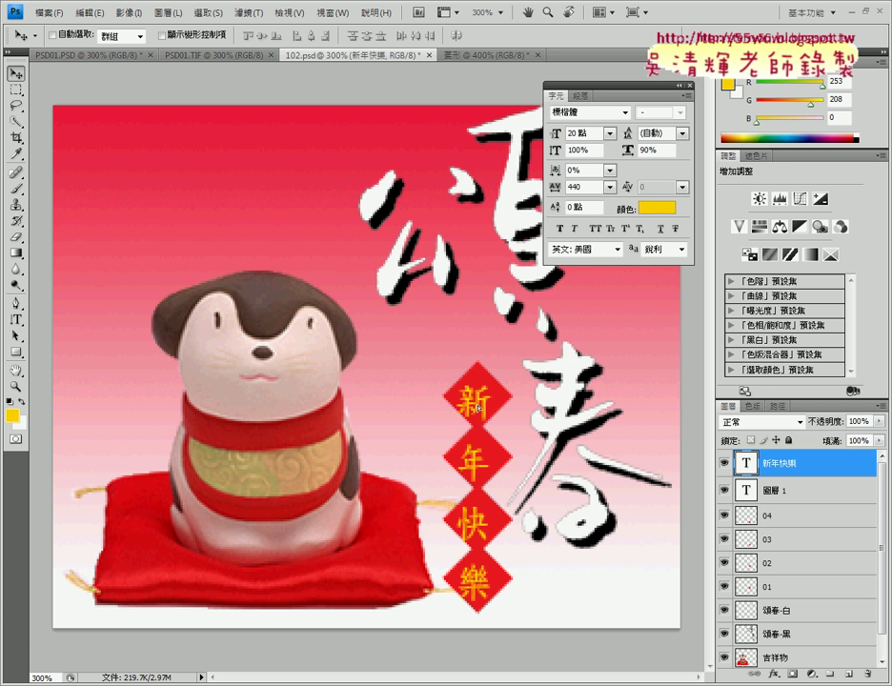
# Nudge the 新年快樂 text up and down until each character centres in its diamond
pyautogui.press('Up')
pyautogui.press('Up')
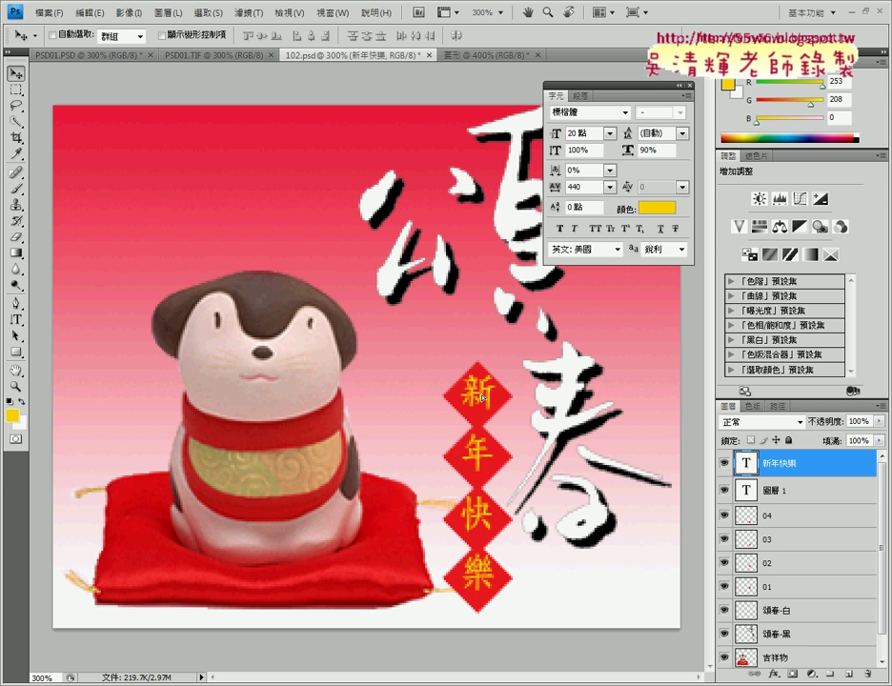
pyautogui.press('Down')
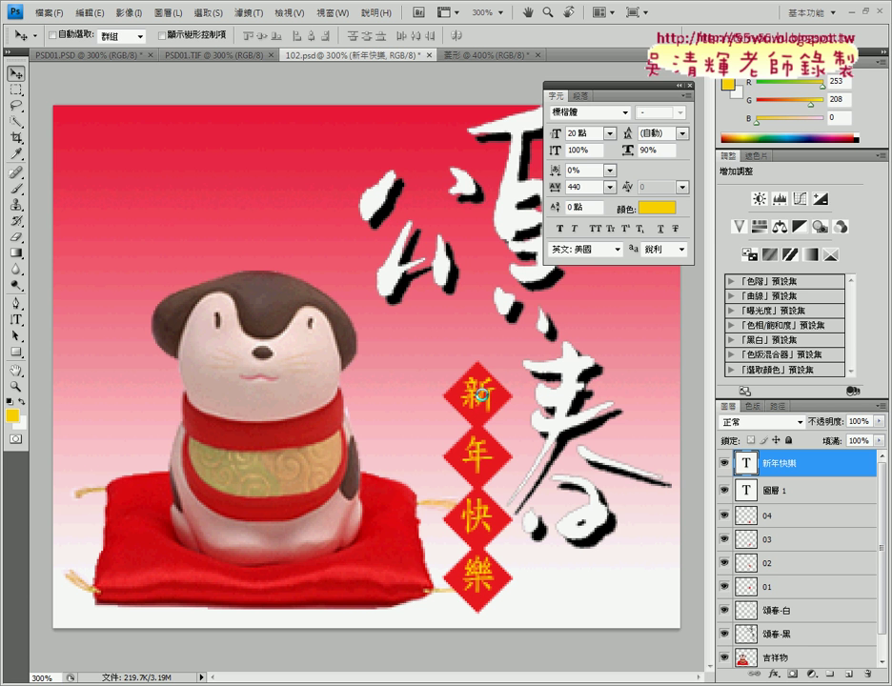
pyautogui.press('Down')
pyautogui.press('Down')
pyautogui.press('Down')
pyautogui.press('Down')
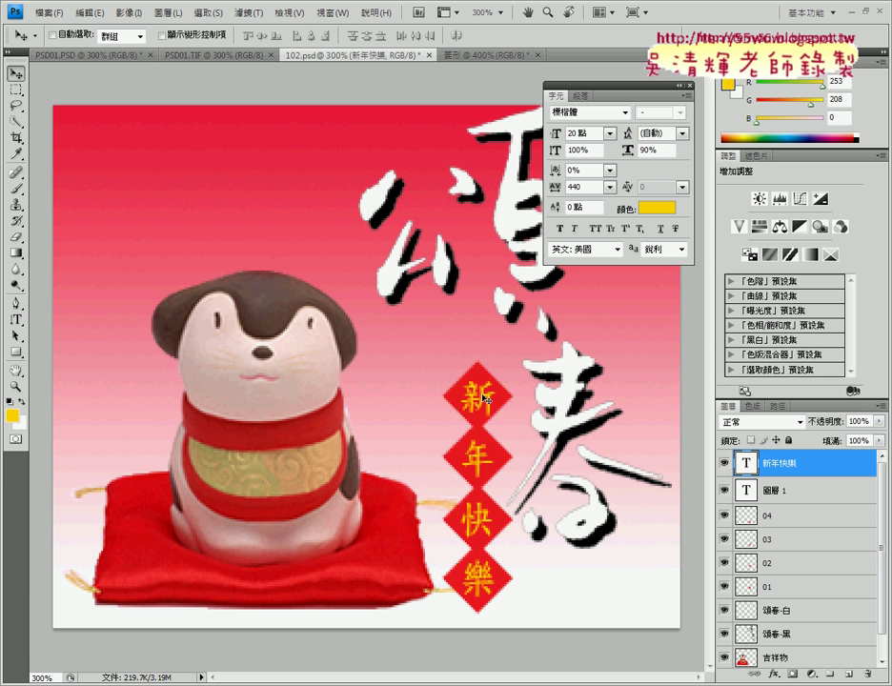
pyautogui.press('Up')
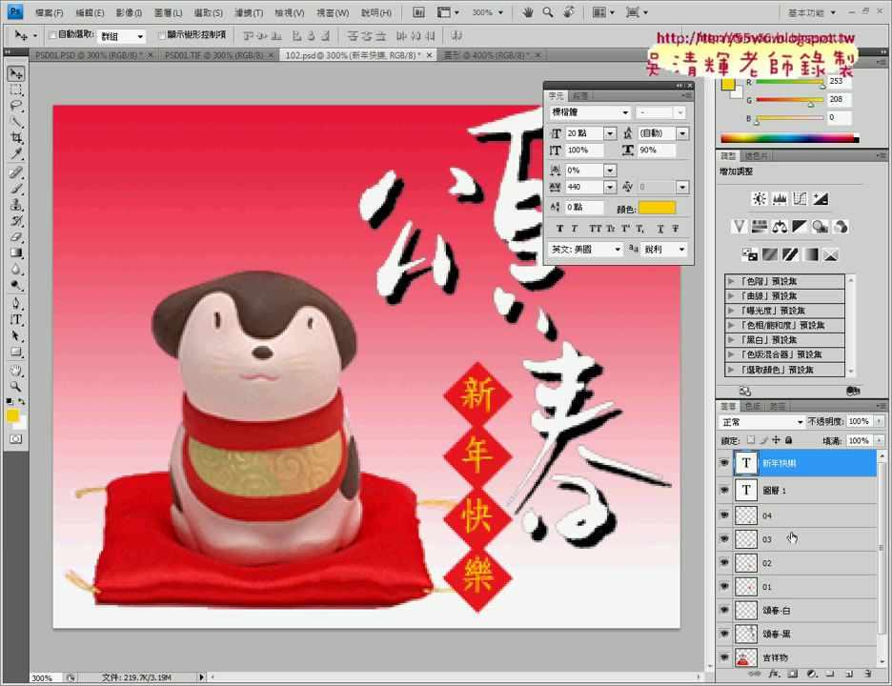
# Delete empty 圖層 1, link 新年快樂 with diamonds 01–04, and drag them up together
pyautogui.click(808, 494)
pyautogui.moveTo(809, 494); pyautogui.dragTo(870, 674)
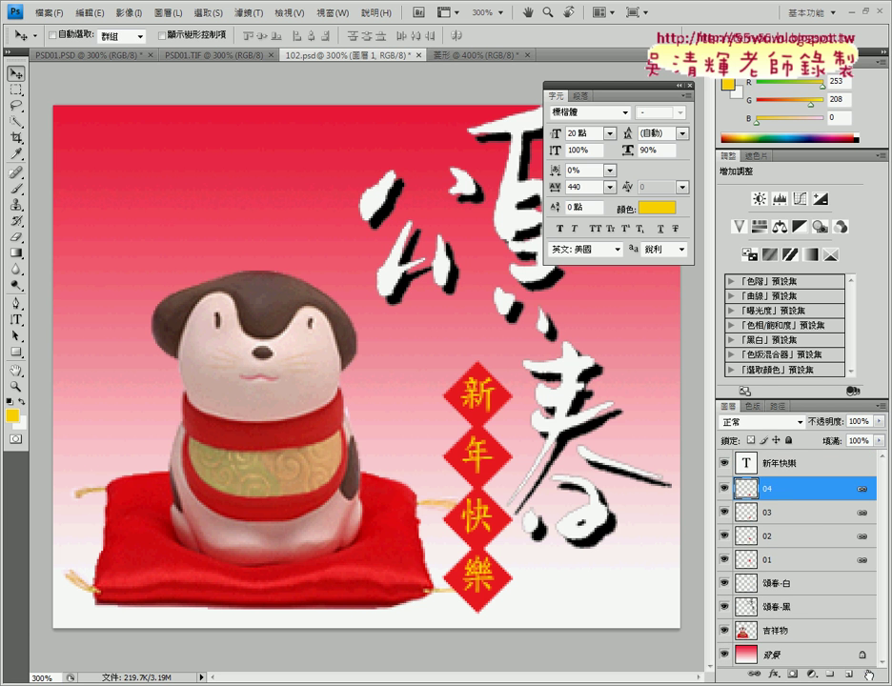
pyautogui.click(788, 467)
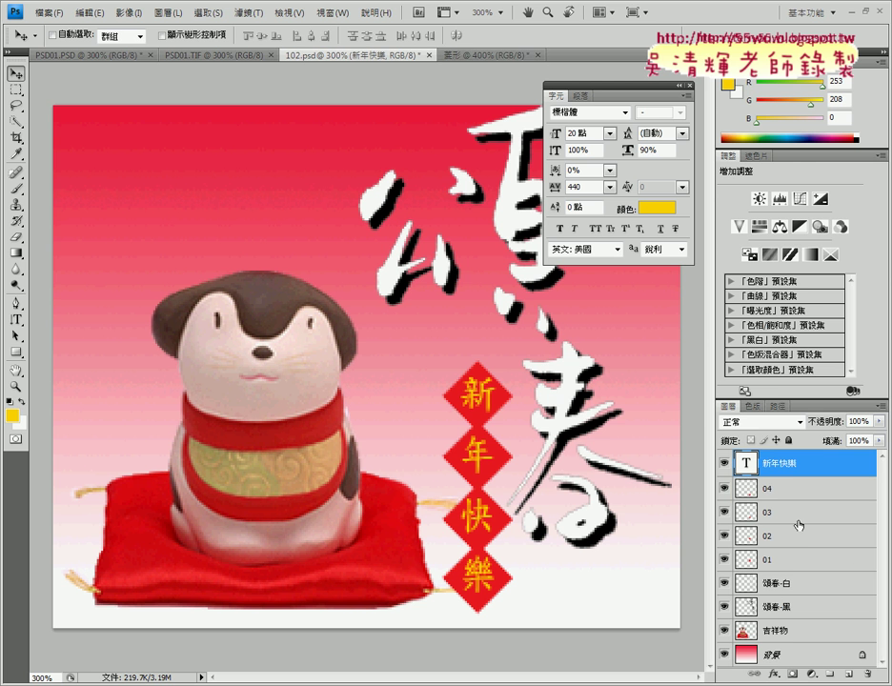
pyautogui.keyDown('shift'); pyautogui.click(791, 566); pyautogui.keyUp('shift')
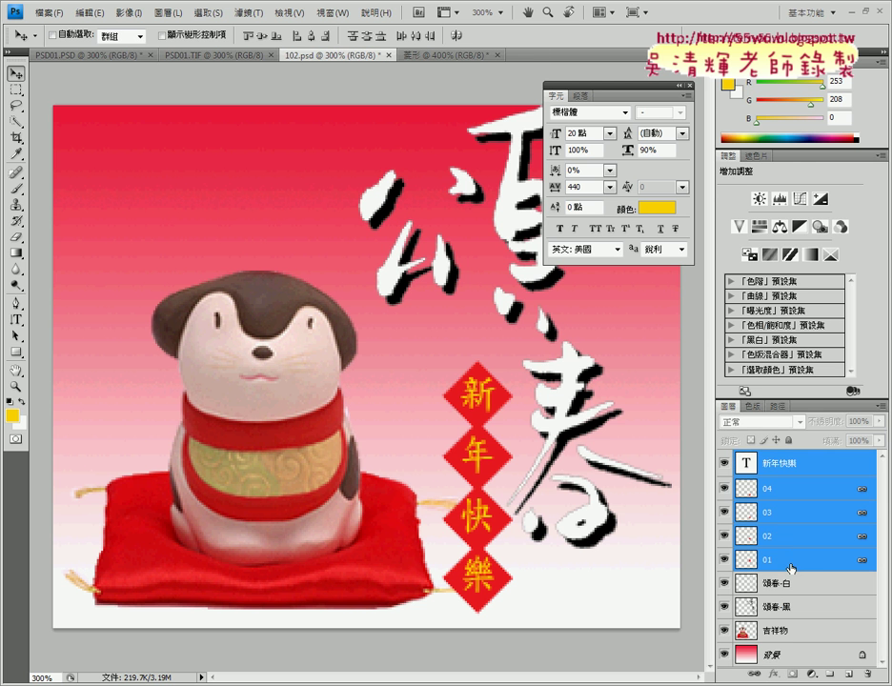
pyautogui.rightClick(782, 504)
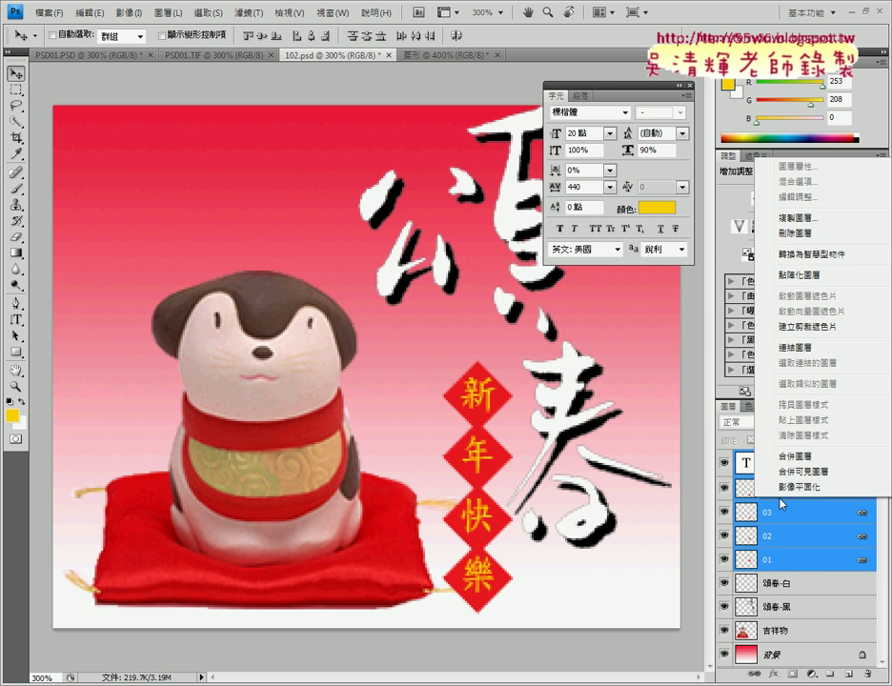
pyautogui.click(792, 347)
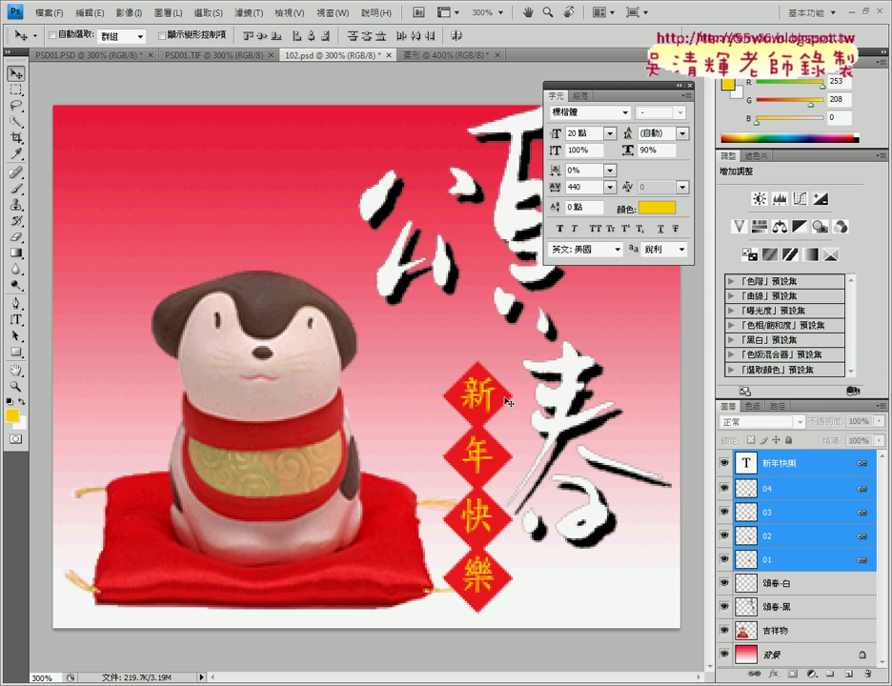
pyautogui.moveTo(506, 401)
pyautogui.mouseDown()
pyautogui.moveTo(504, 376)
pyautogui.moveTo(503, 414)
pyautogui.mouseUp()
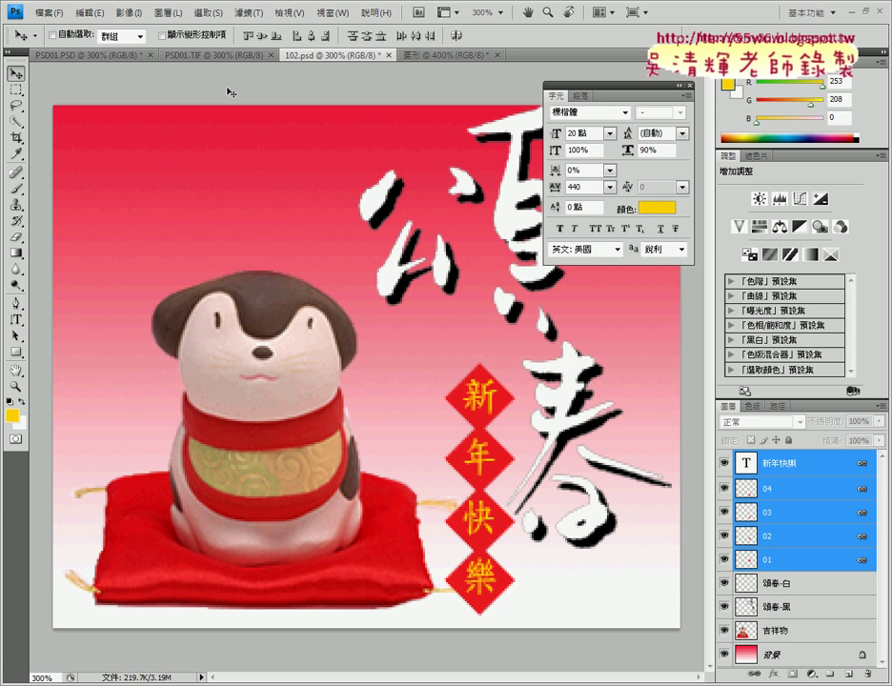
pyautogui.click(215, 54)
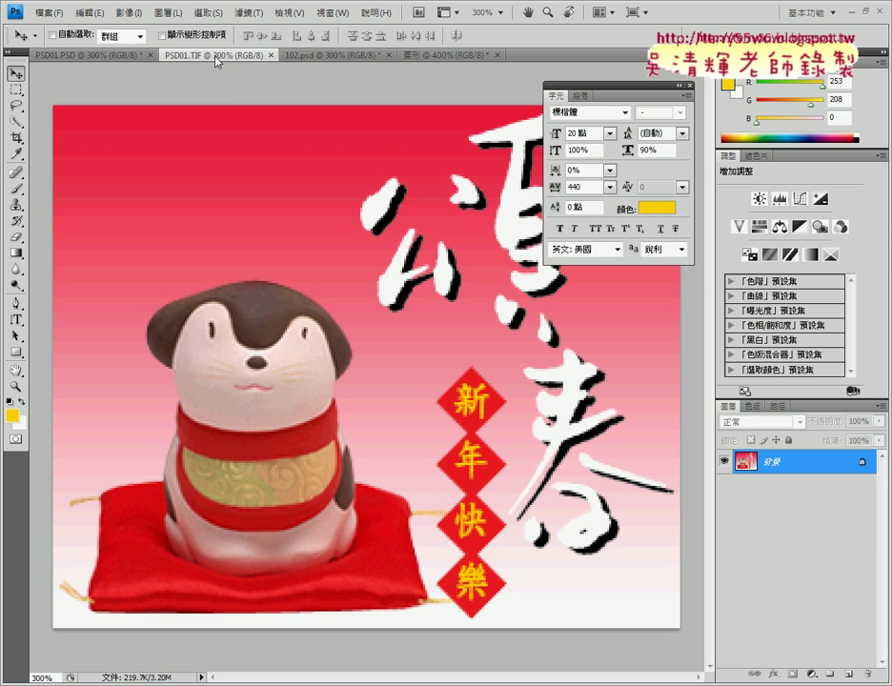
pyautogui.click(292, 55)
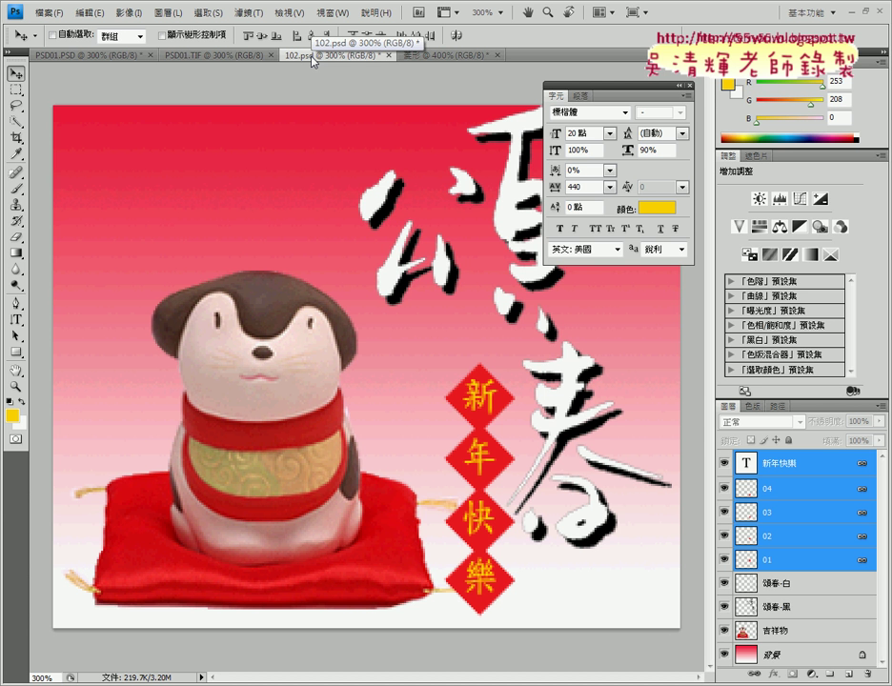